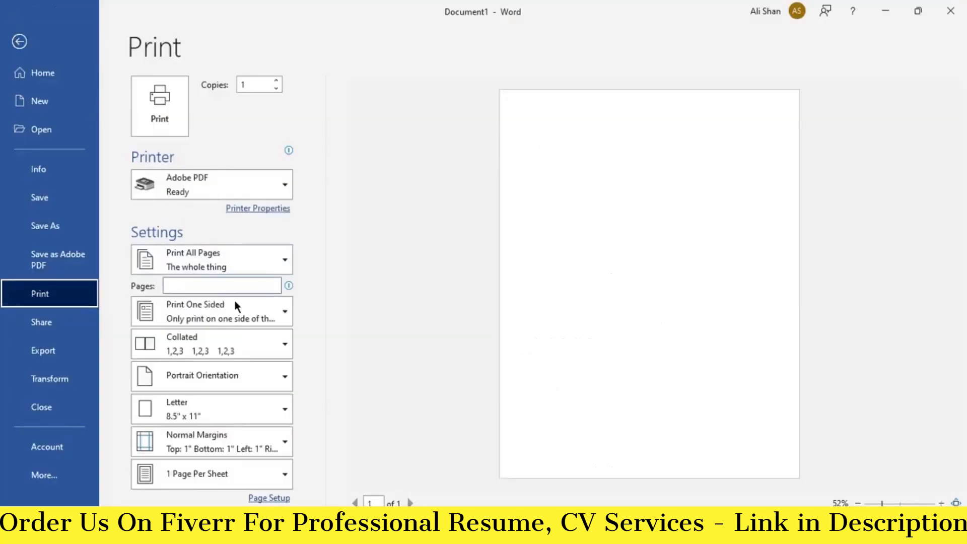
- Change the paper size from Letter to A4 (8.27" x 11.69") in the Print settings
click(257, 412)
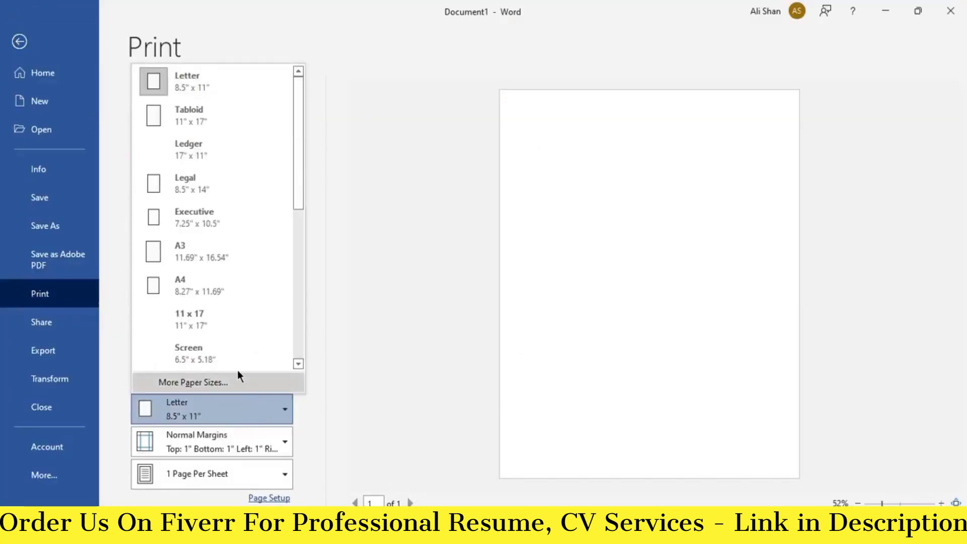
click(216, 292)
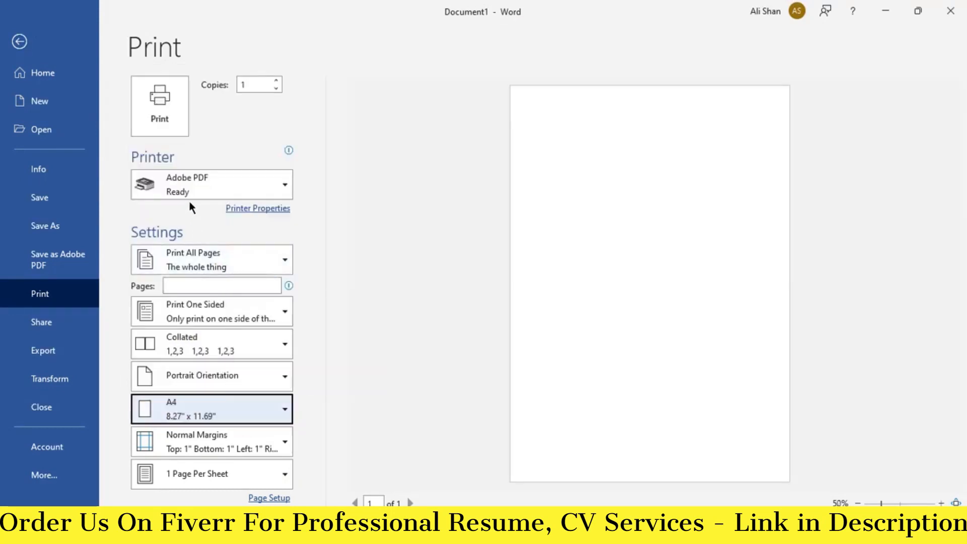
- Draw a rectangle from the page's top-left corner
click(11, 37)
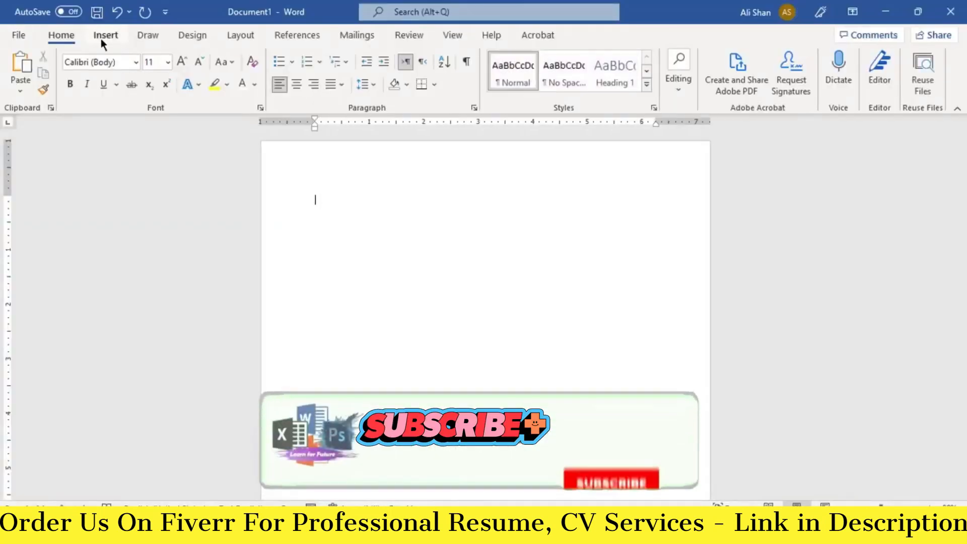
click(101, 38)
click(209, 59)
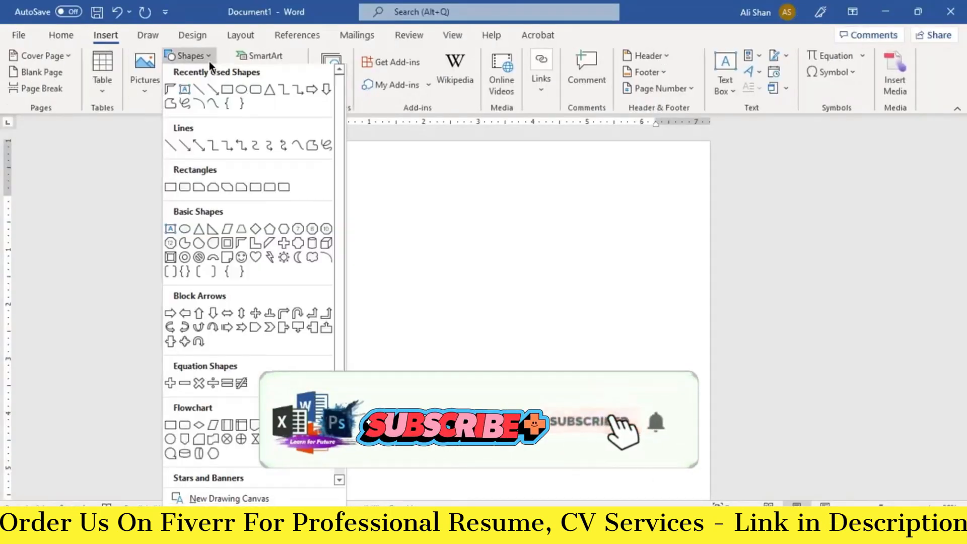
click(225, 90)
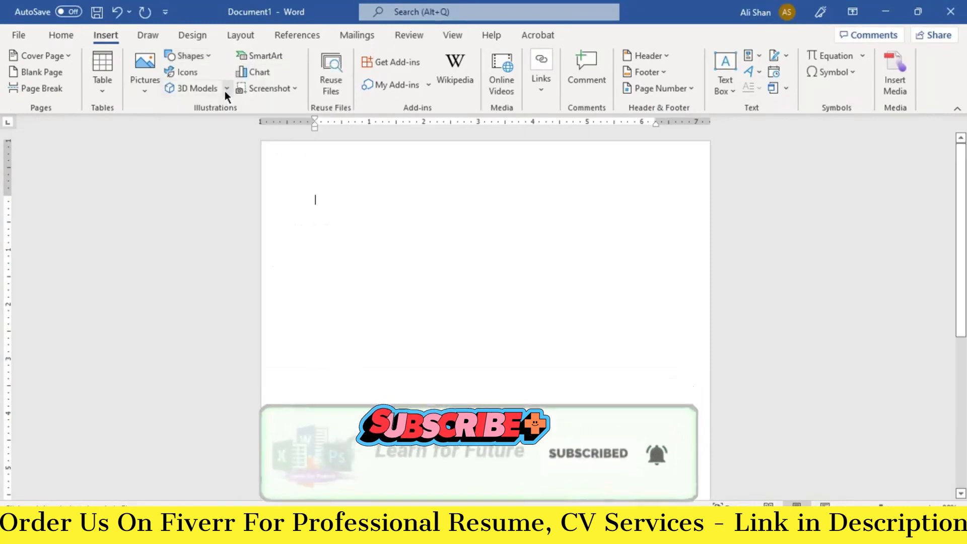
drag(260, 142, 309, 156)
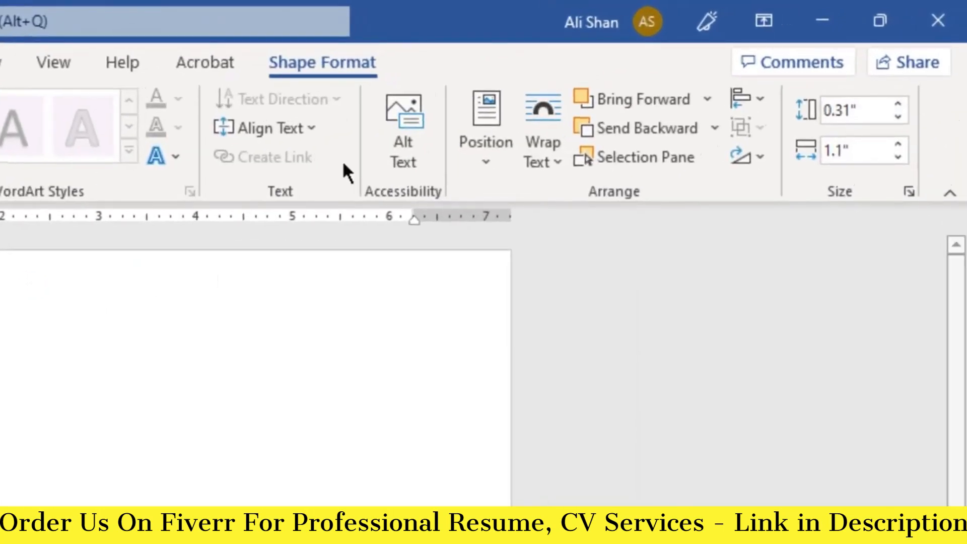
- Size the rectangle to 11.77" high by 2.48" wide
click(836, 112)
key(BackSpace)
key(BackSpace)
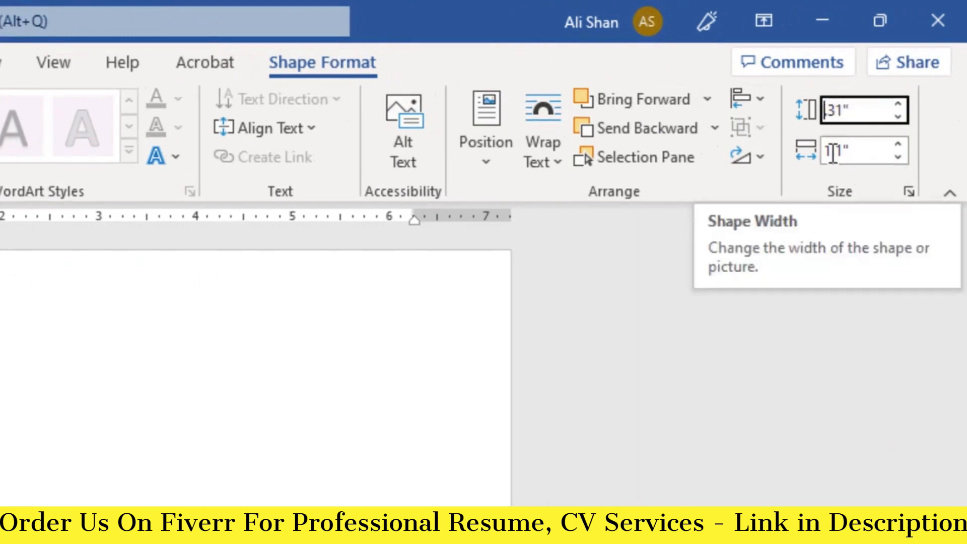
text(11.77)
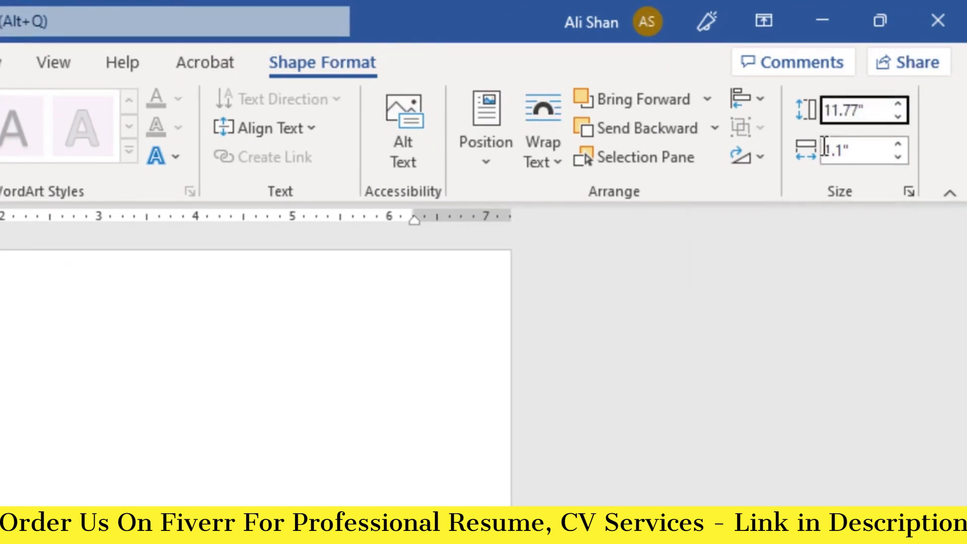
click(840, 151)
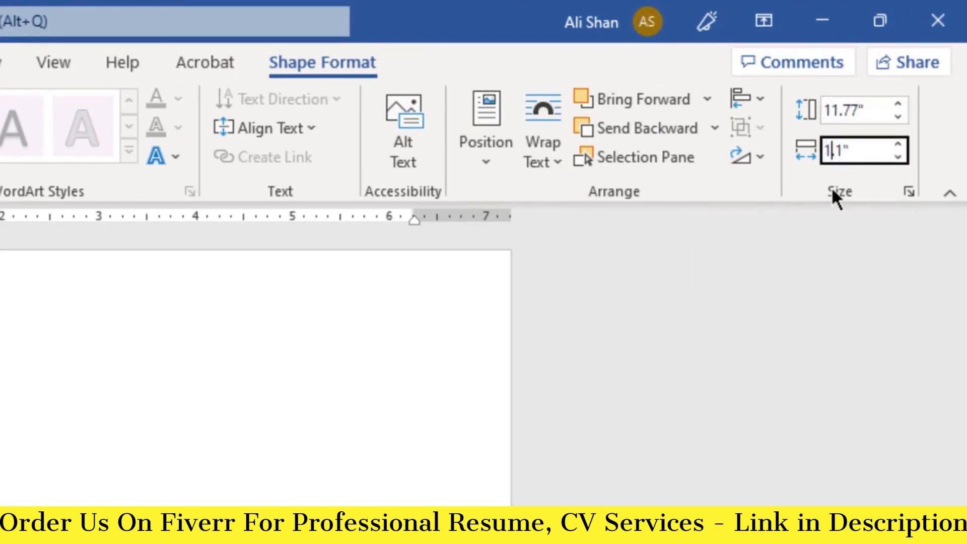
key(BackSpace)
text(2)
key(Right)
key(Right)
key(BackSpace)
text(48)
key(Return)
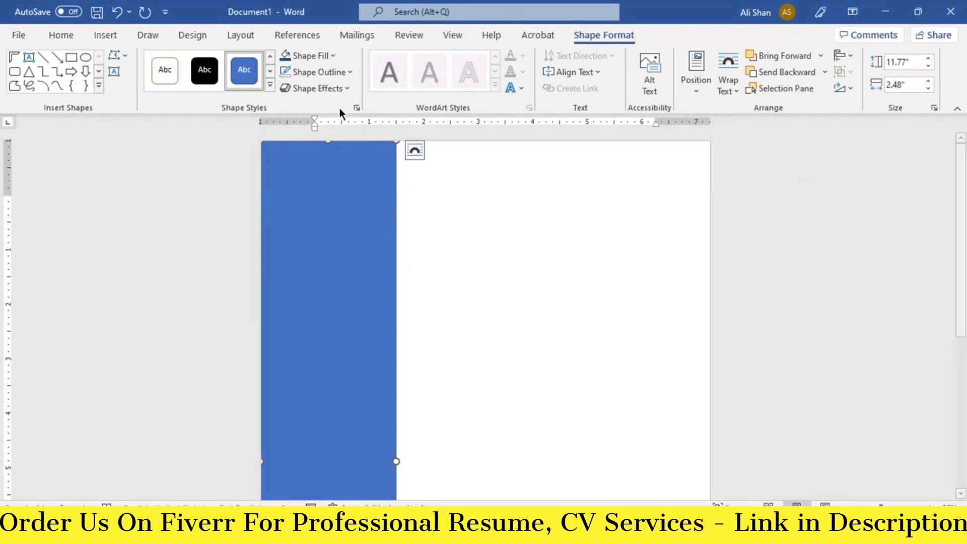
- Fill the sidebar rectangle with dark blue
click(332, 57)
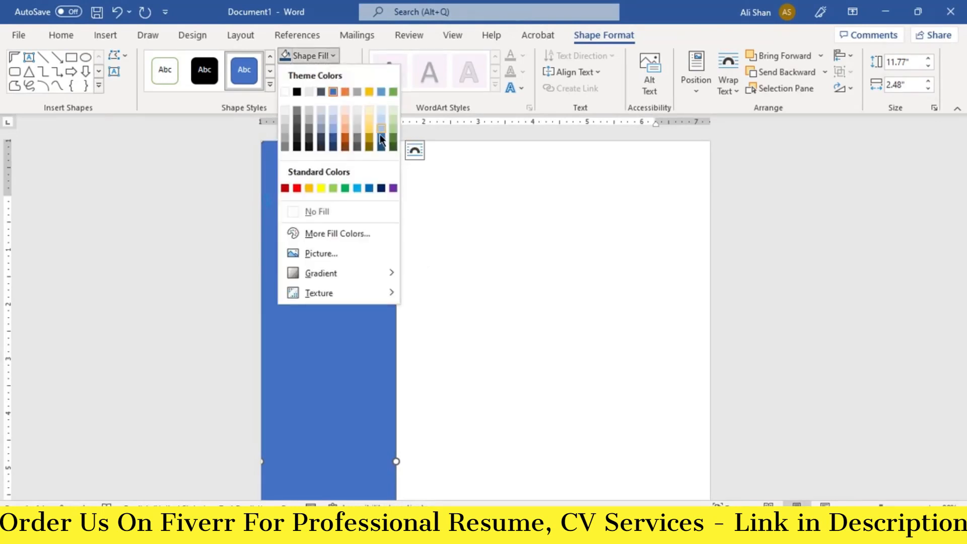
click(382, 147)
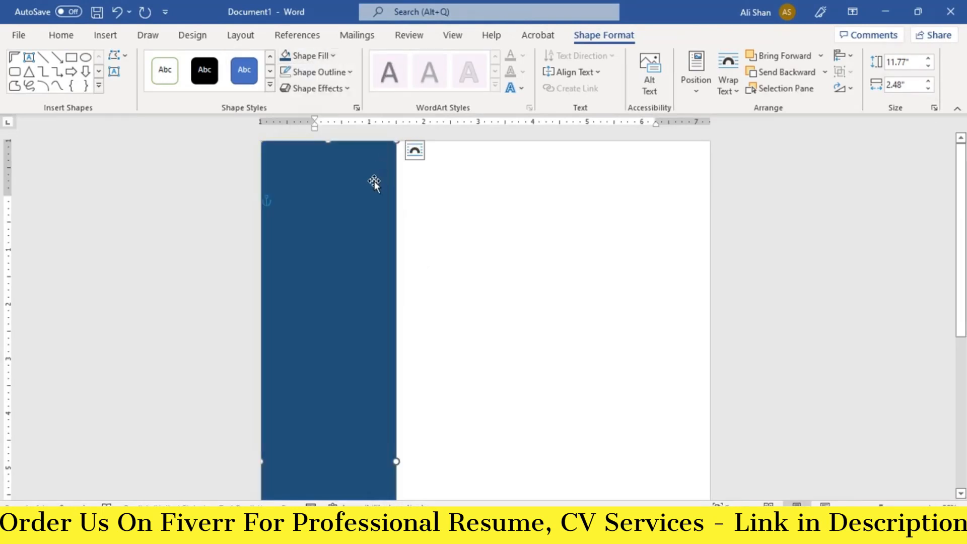
click(430, 192)
- Draw a Half Frame shape beside the sidebar, sized 0.88" by 3.34"
click(105, 35)
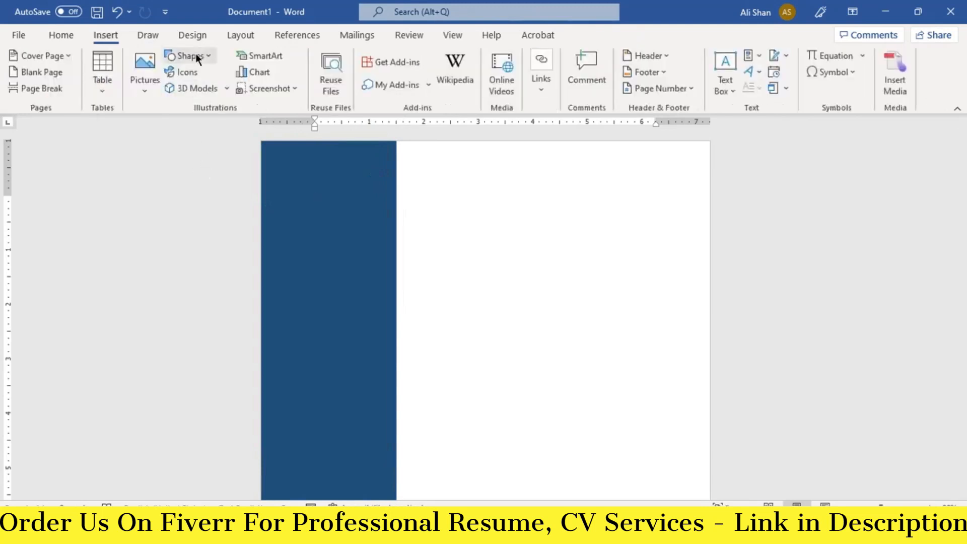
click(190, 56)
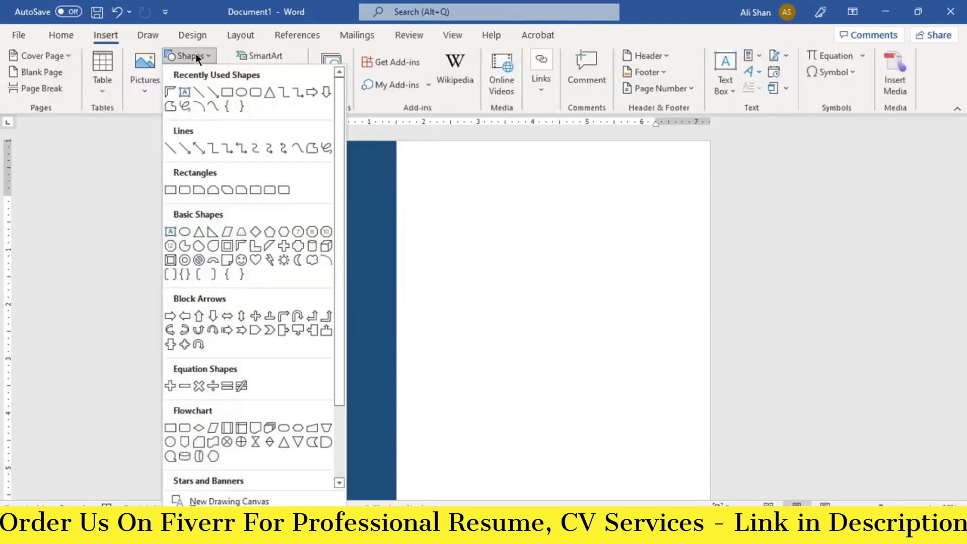
click(241, 247)
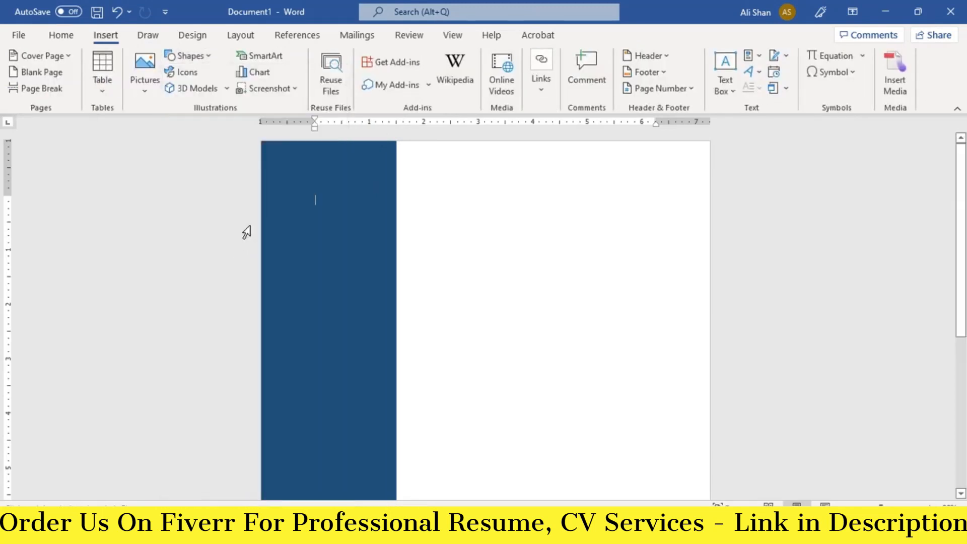
drag(410, 155, 461, 160)
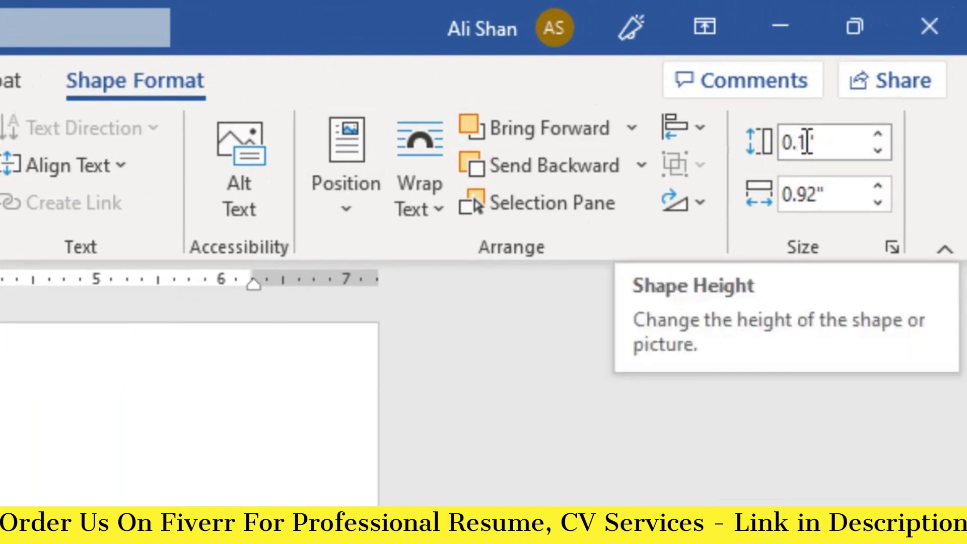
click(799, 141)
key(BackSpace)
text(88)
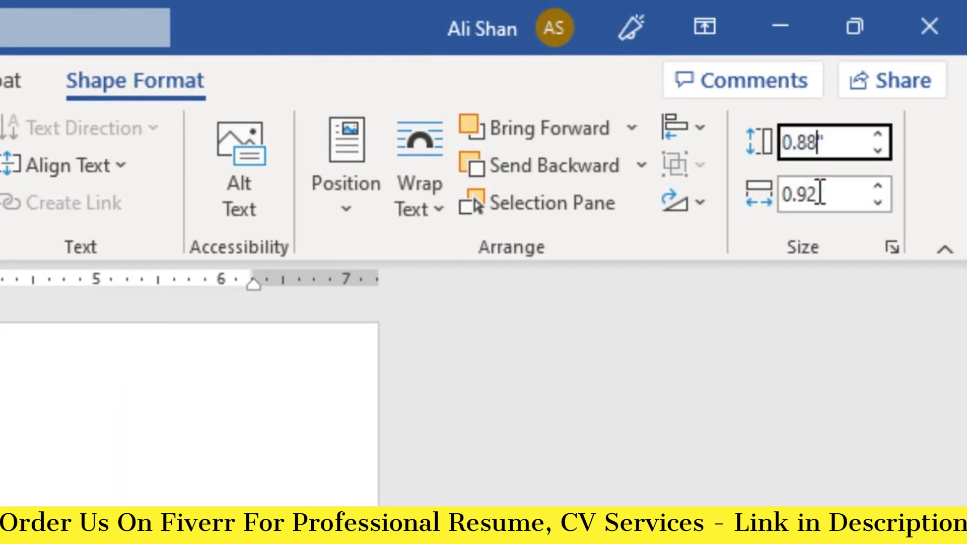
key(Tab)
key(Home)
key(Delete)
text(3.)
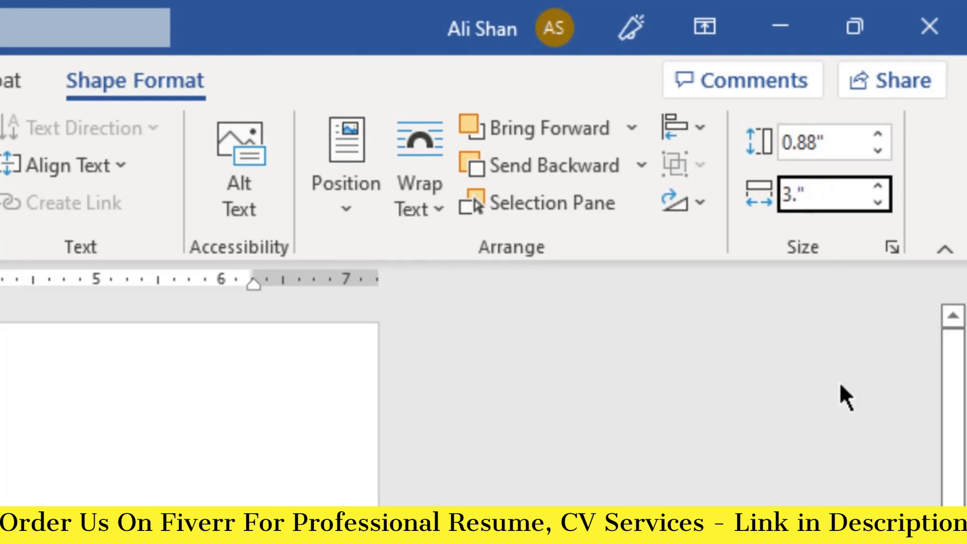
text(34)
key(Return)
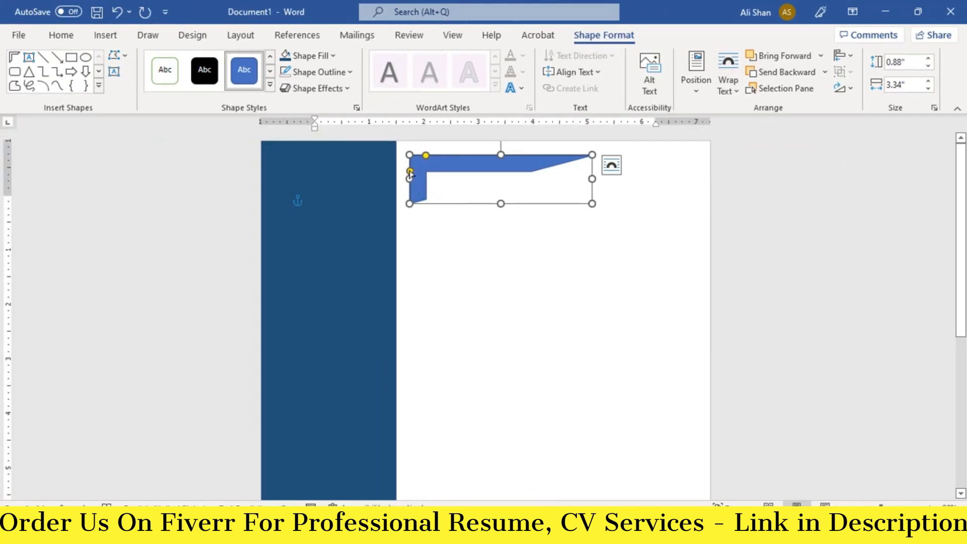
- Thin the half frame's top bar, flip it horizontally, fill it dark blue and move it top-right
drag(411, 173, 420, 160)
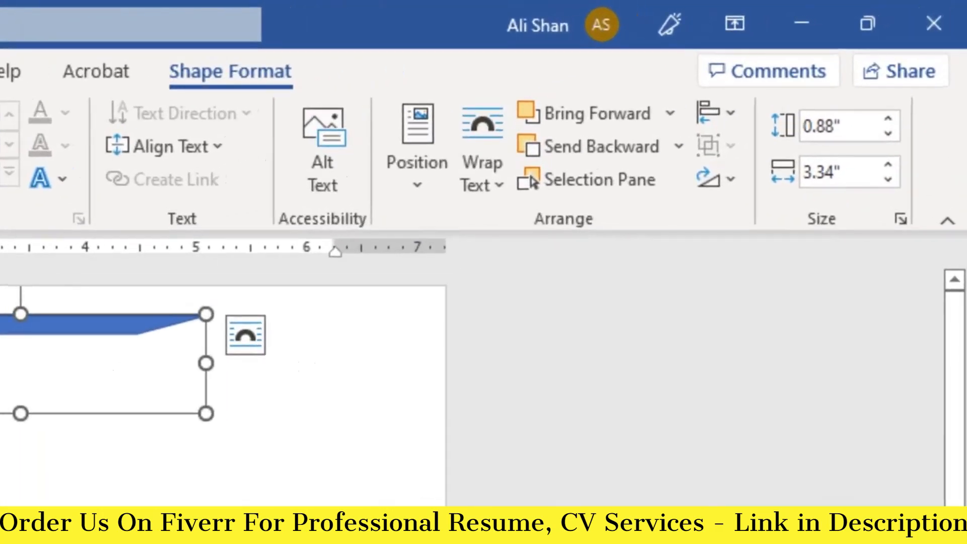
click(731, 184)
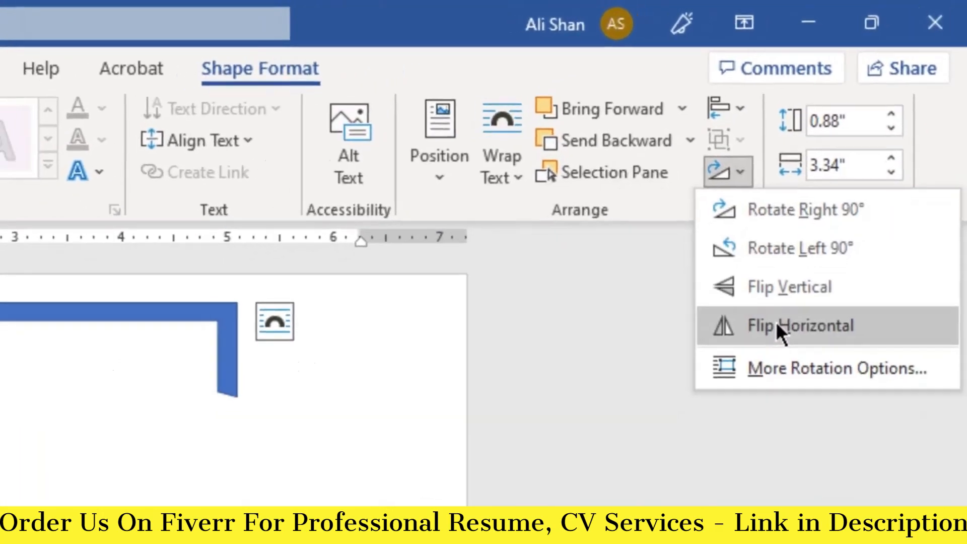
click(780, 332)
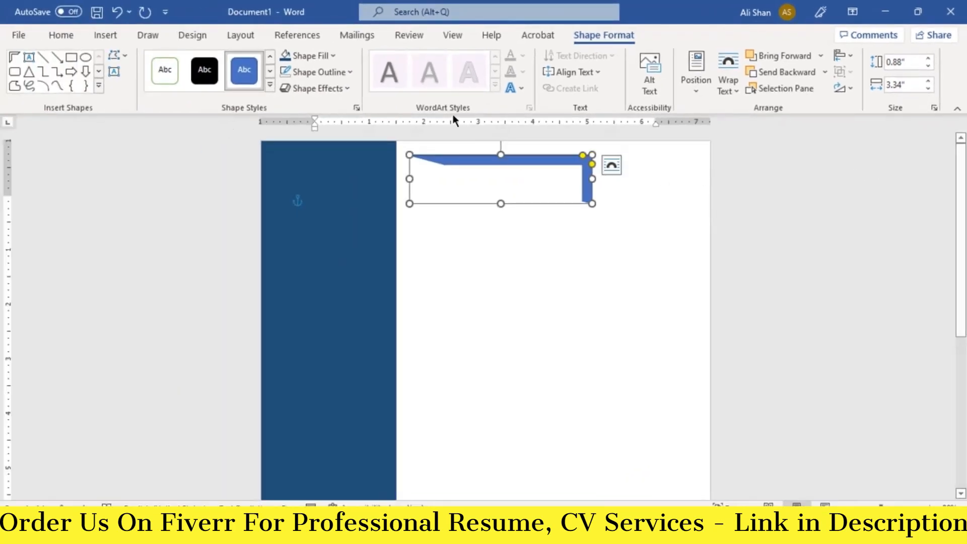
click(333, 56)
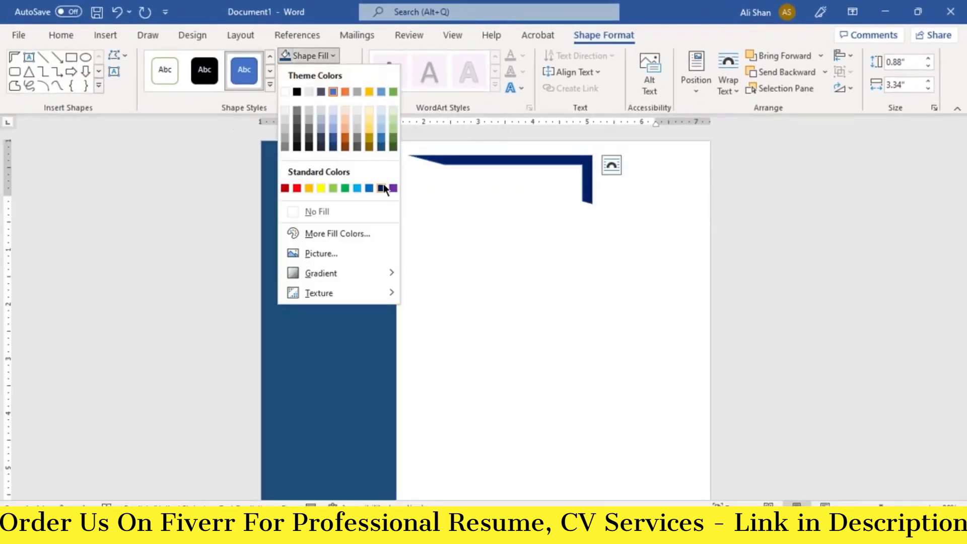
click(380, 148)
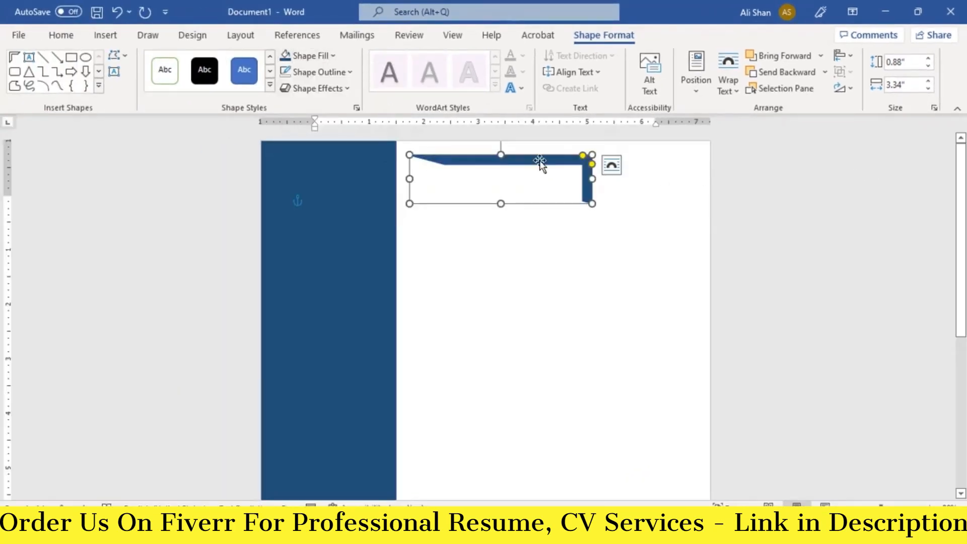
drag(539, 155, 658, 146)
- Insert a photo from this computer, set it In Front of Text and move it top-left
click(363, 210)
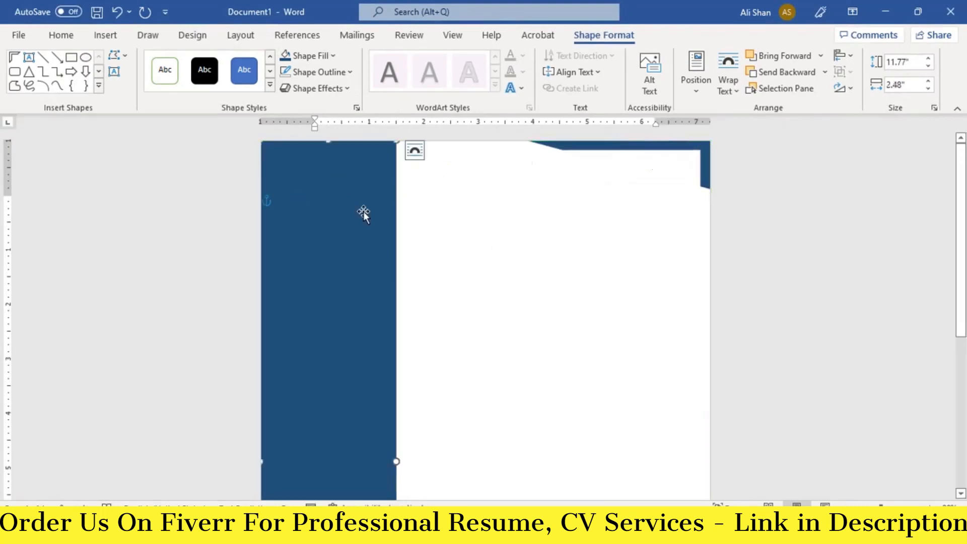
click(106, 36)
click(141, 92)
click(189, 137)
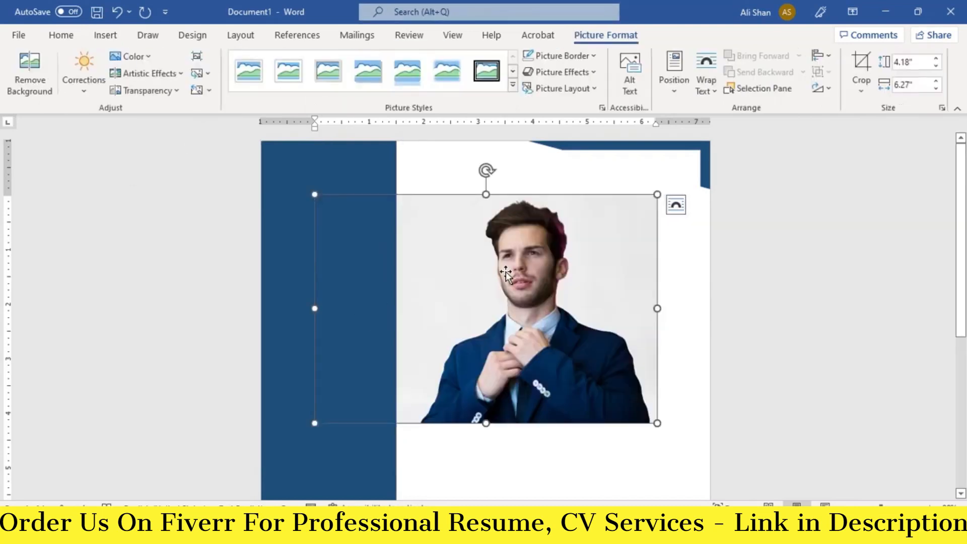
right_click(506, 274)
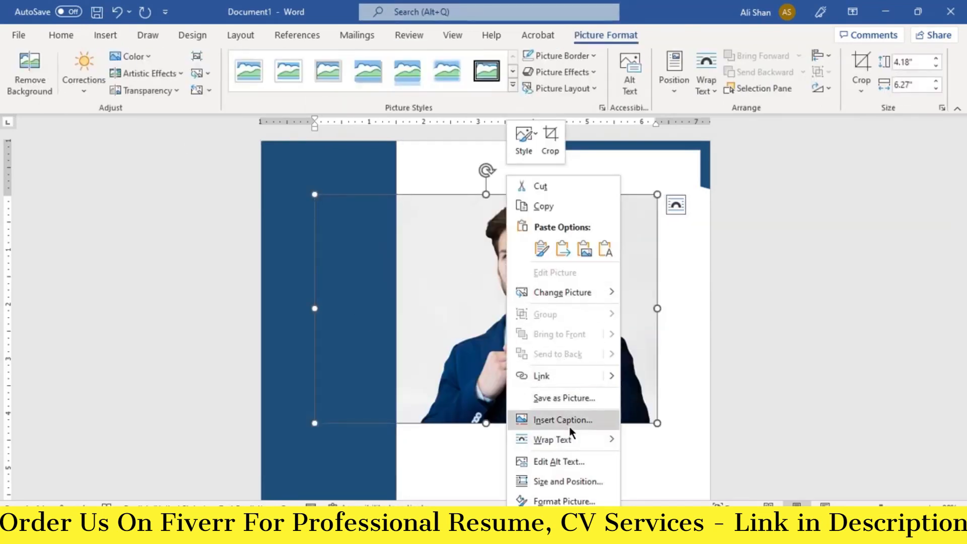
mouse_move(596, 441)
click(661, 396)
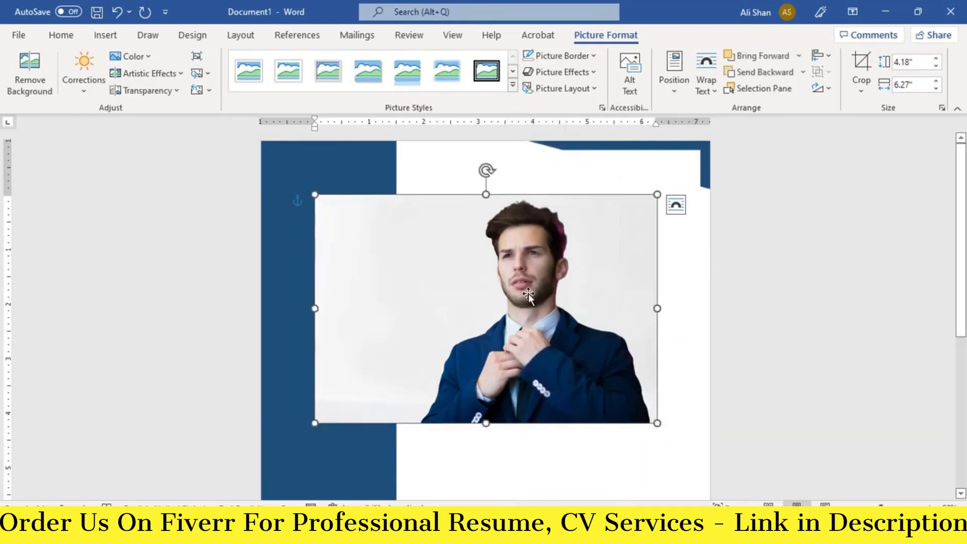
drag(531, 289, 433, 233)
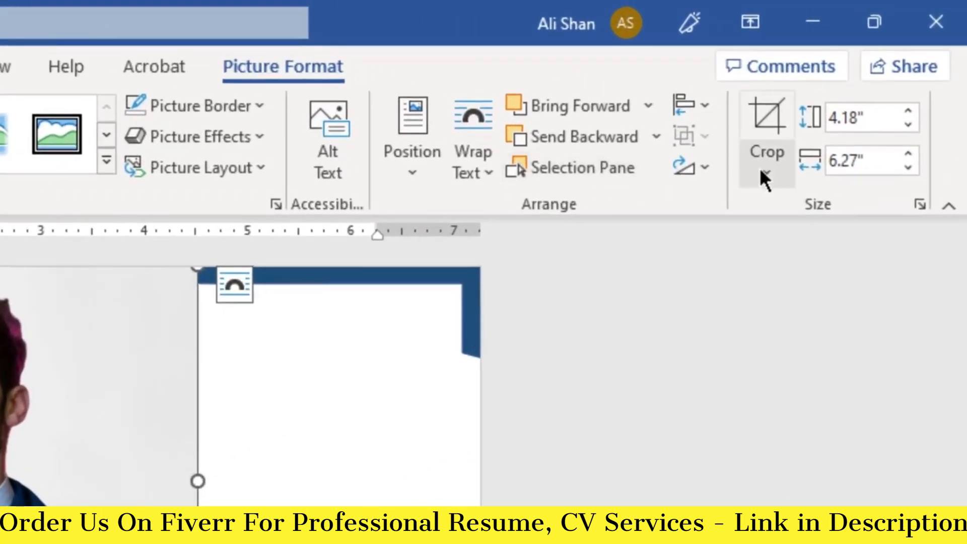
- Crop the photo to an oval shape, then tighten the crop into a circle
click(761, 172)
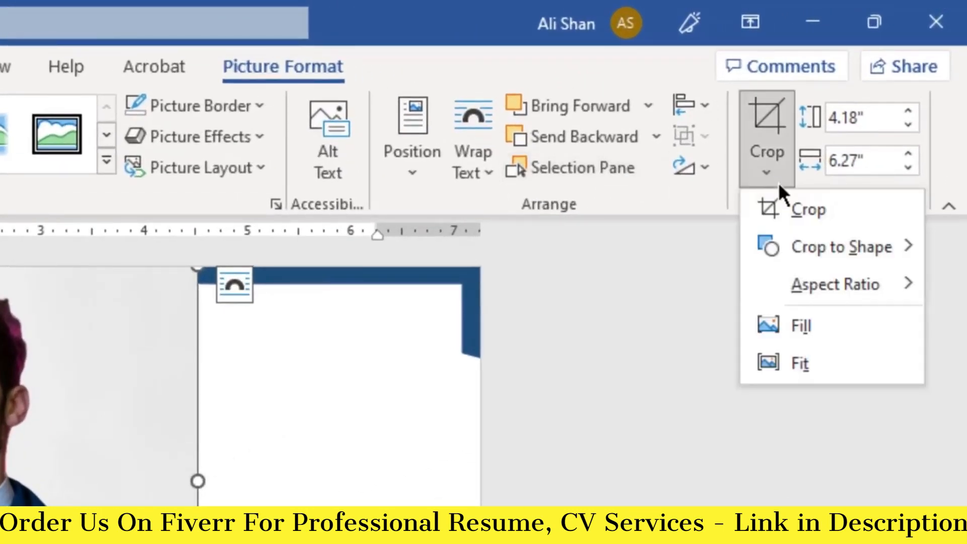
mouse_move(847, 250)
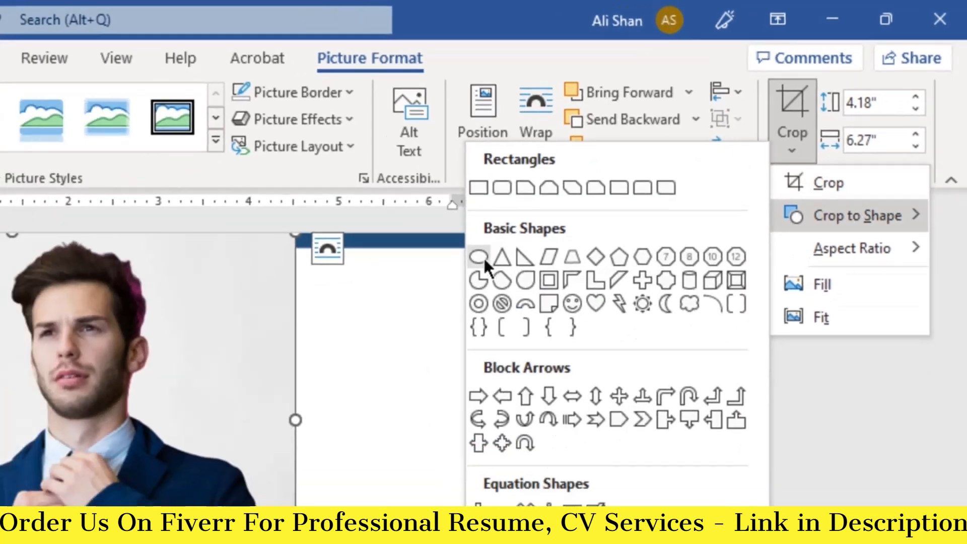
click(408, 293)
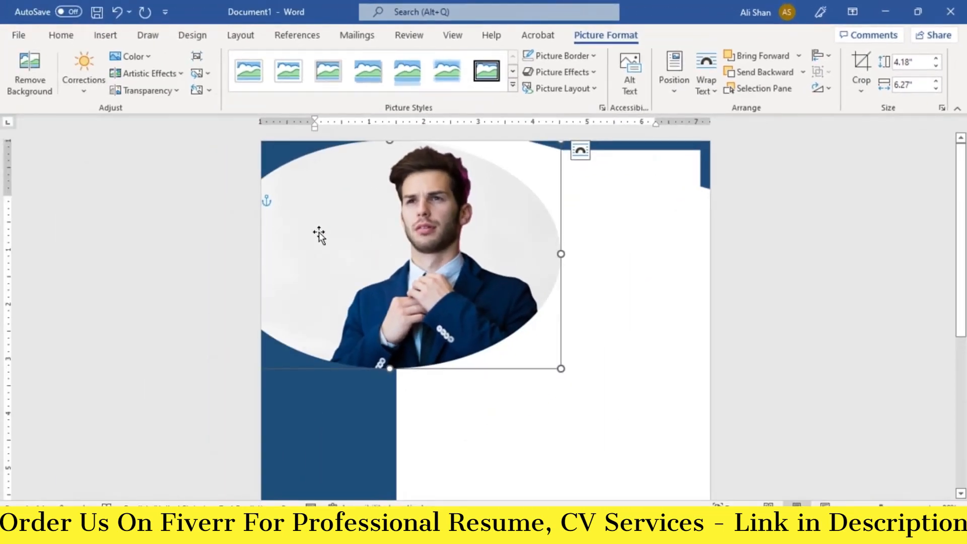
drag(320, 232, 370, 236)
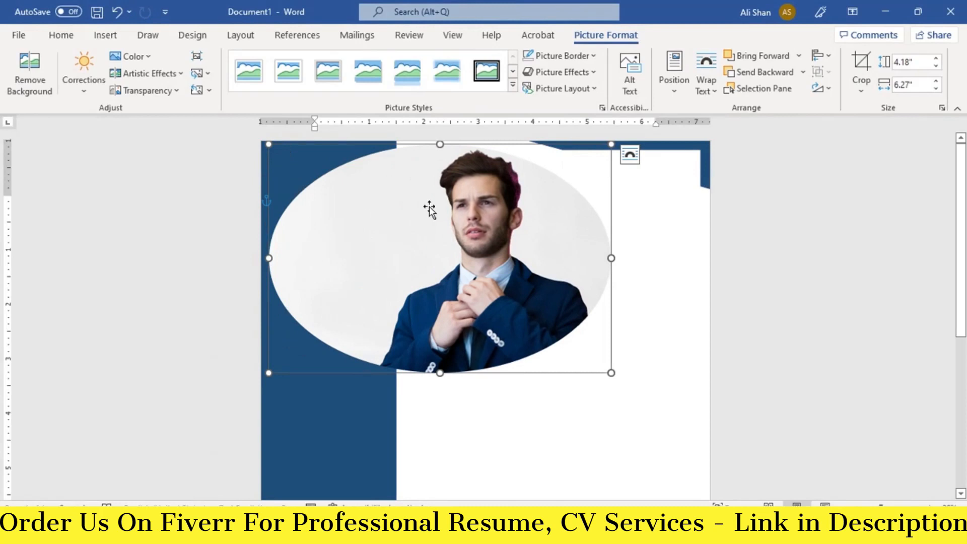
click(862, 71)
drag(272, 148, 355, 147)
drag(526, 309, 554, 340)
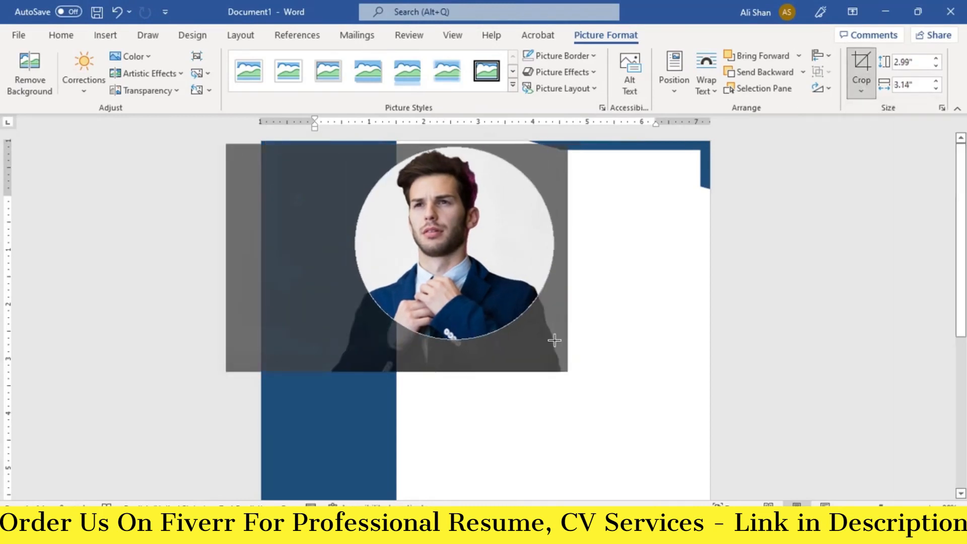
drag(489, 277, 504, 274)
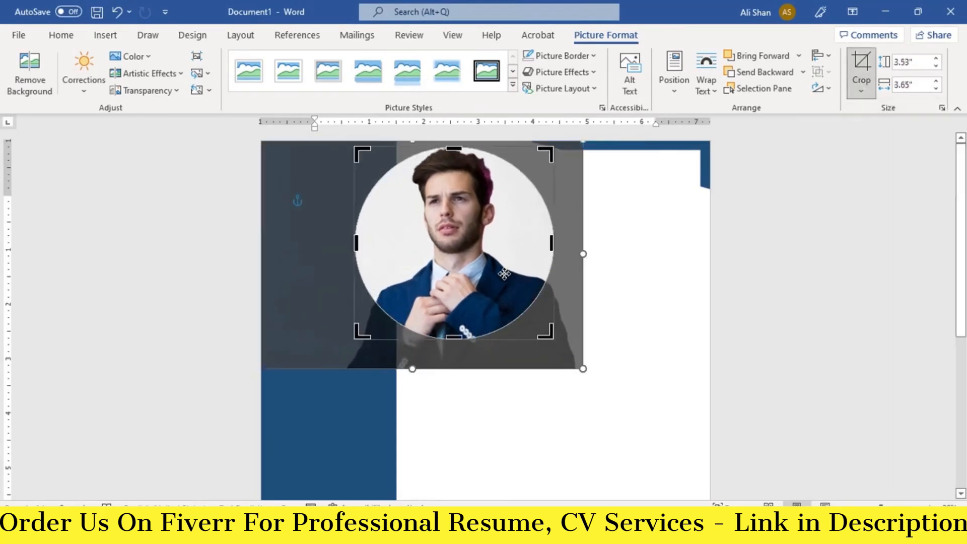
key(Escape)
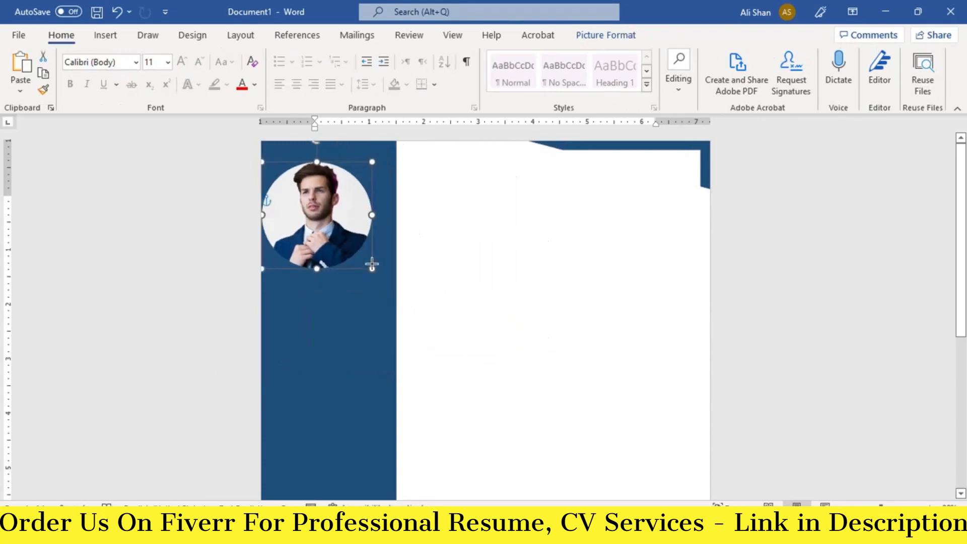
- Shrink the circular photo to about 1.96" by 2.02" at the top of the sidebar
drag(309, 201, 323, 209)
click(529, 341)
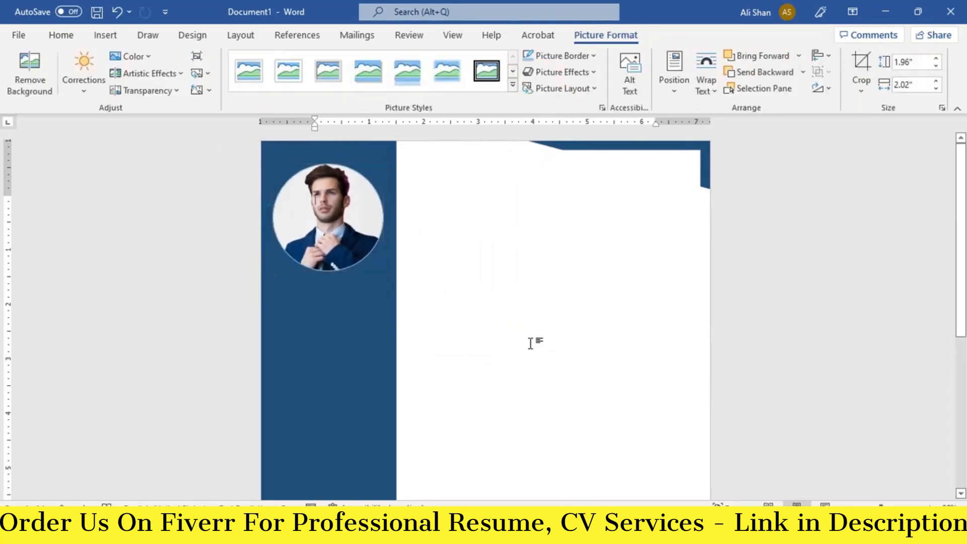
click(99, 35)
click(190, 55)
click(190, 56)
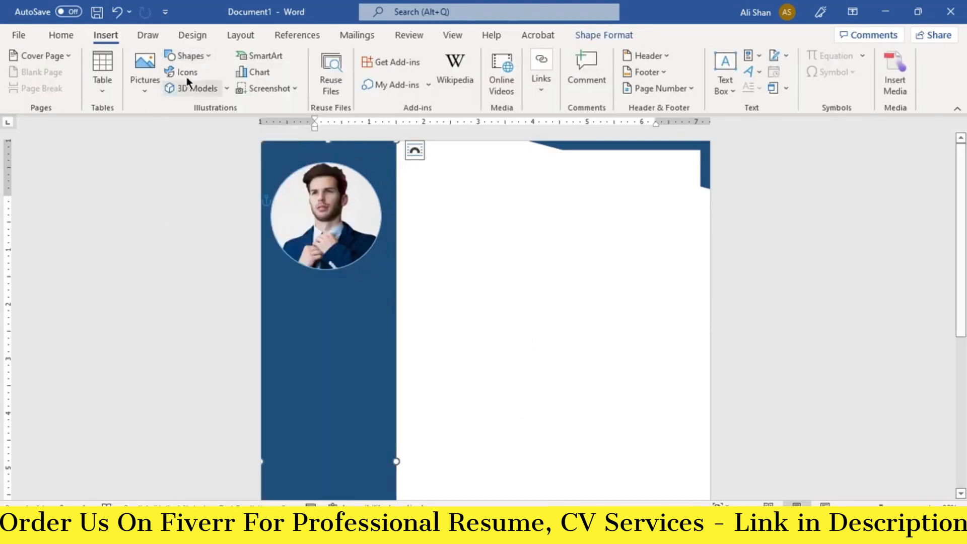
- Search the icon library for 'PH' and insert a phone icon
click(185, 72)
click(322, 140)
text(PHONE)
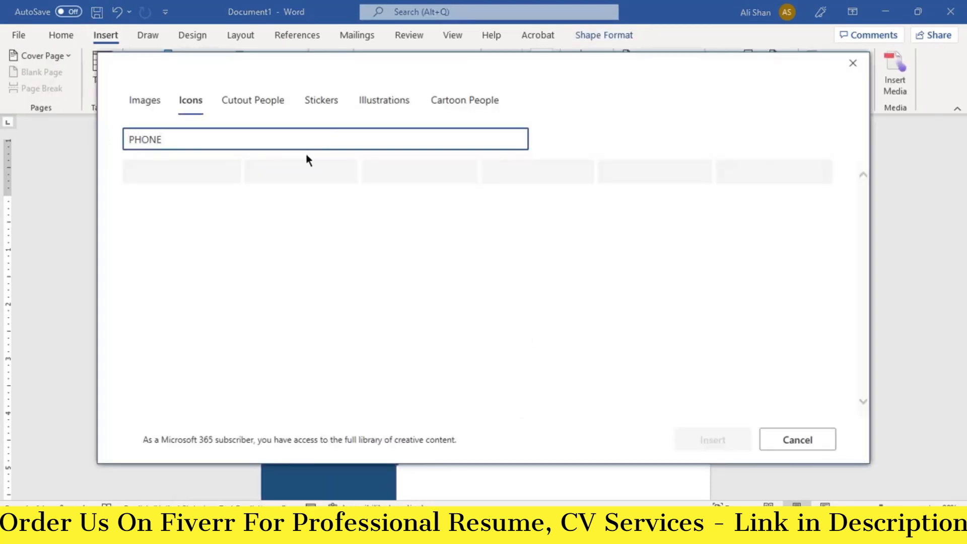
click(201, 191)
click(713, 441)
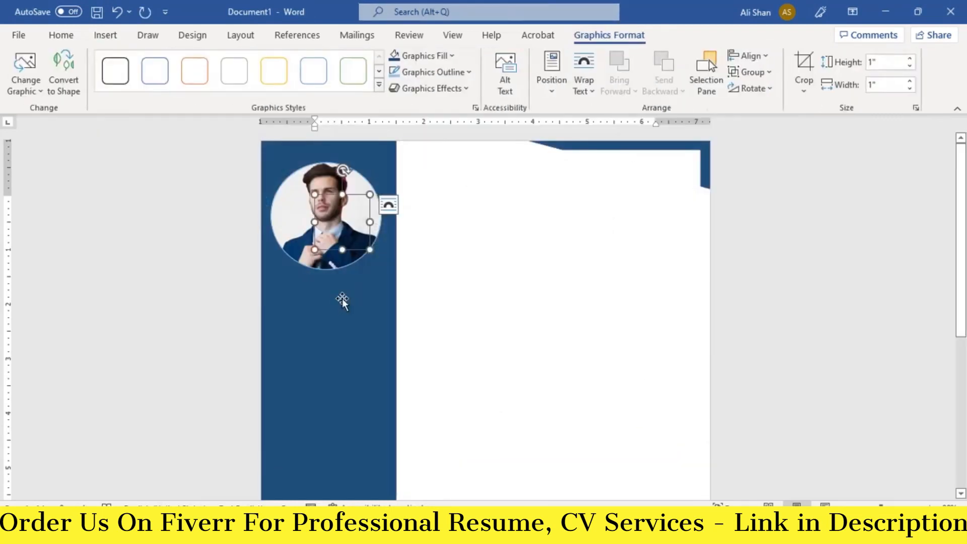
- Float the phone icon In Front of Text below the photo, fill it white and resize to 0.44"
click(583, 90)
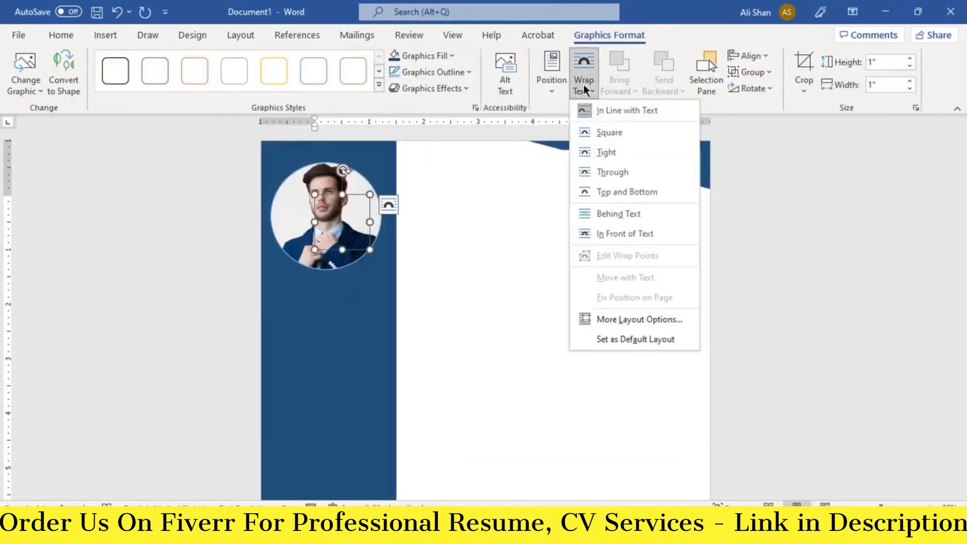
click(626, 233)
drag(341, 239, 293, 307)
click(452, 56)
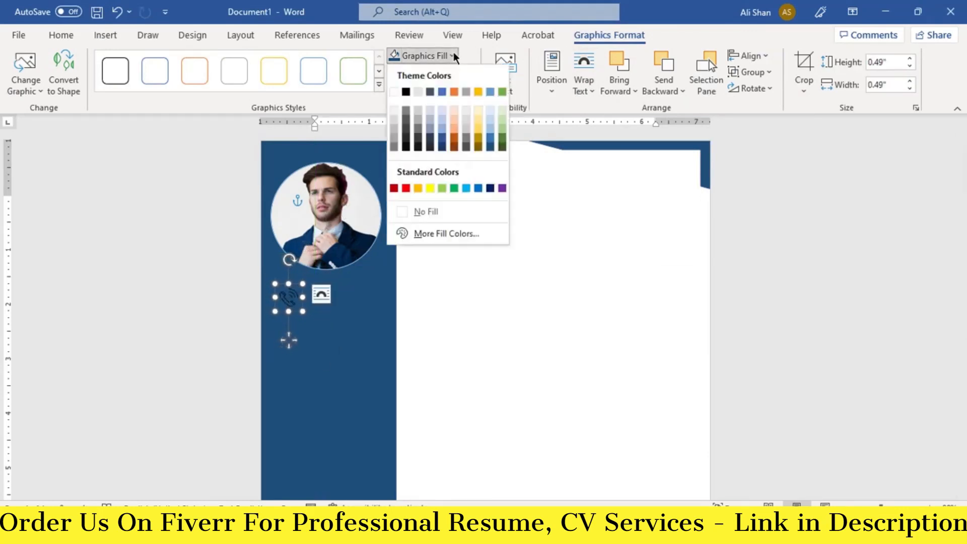
click(404, 90)
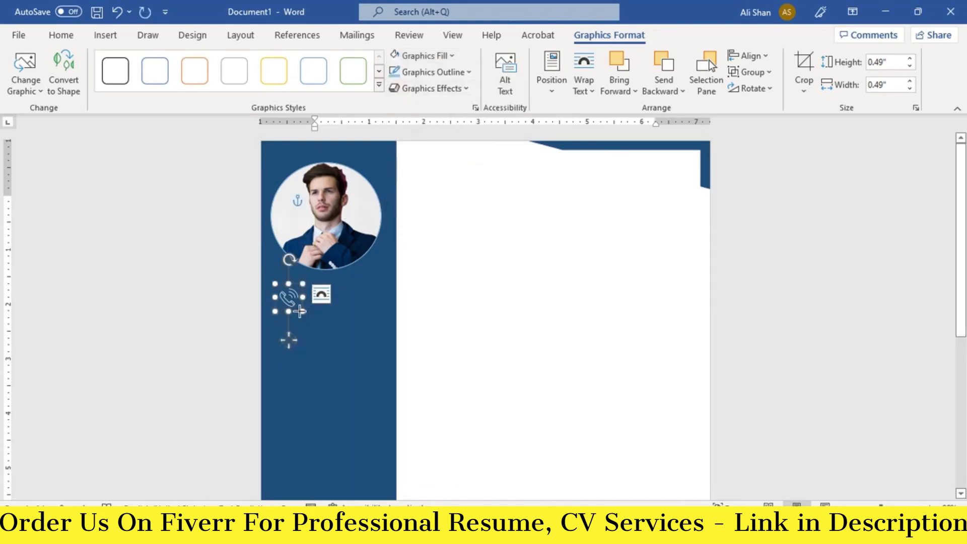
drag(300, 311, 288, 292)
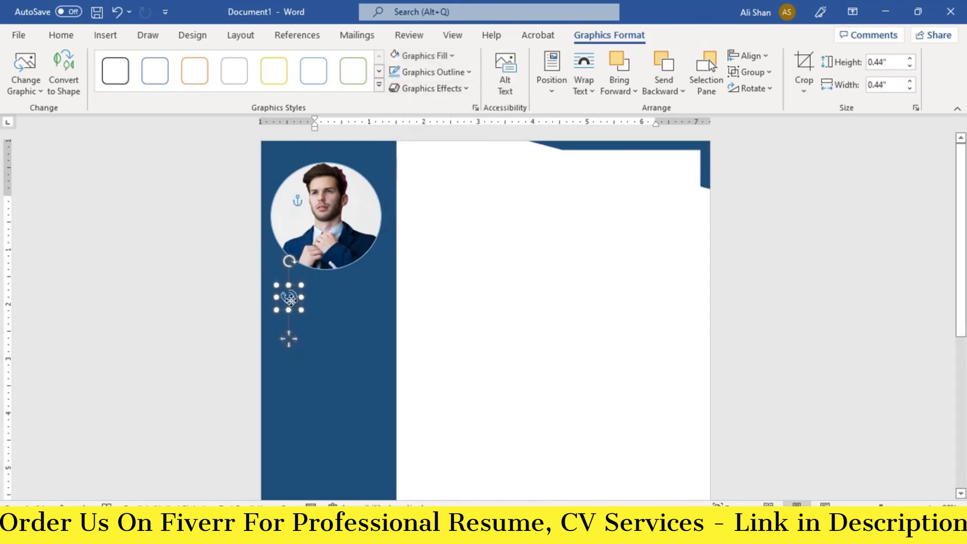
click(114, 37)
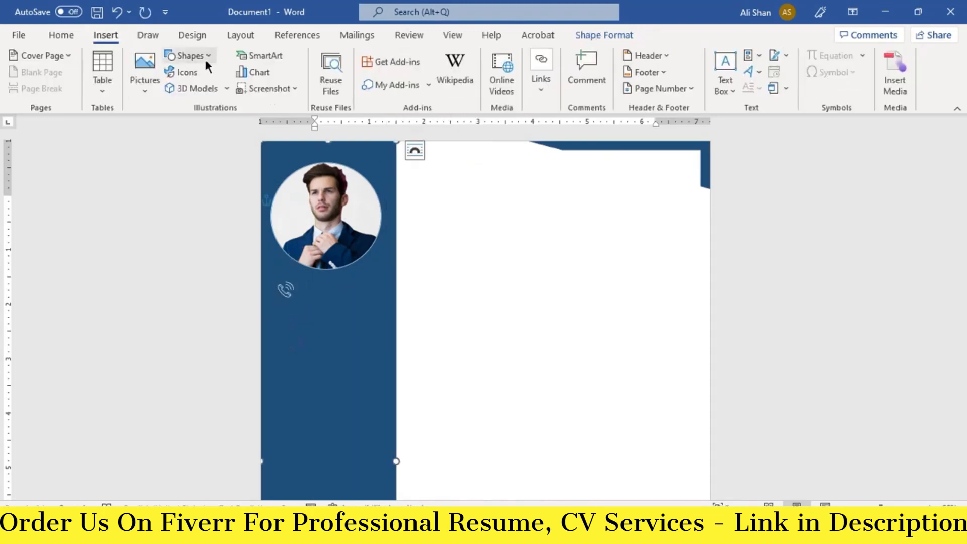
- Draw a text box beside the phone icon with No Fill and No Outline
click(206, 60)
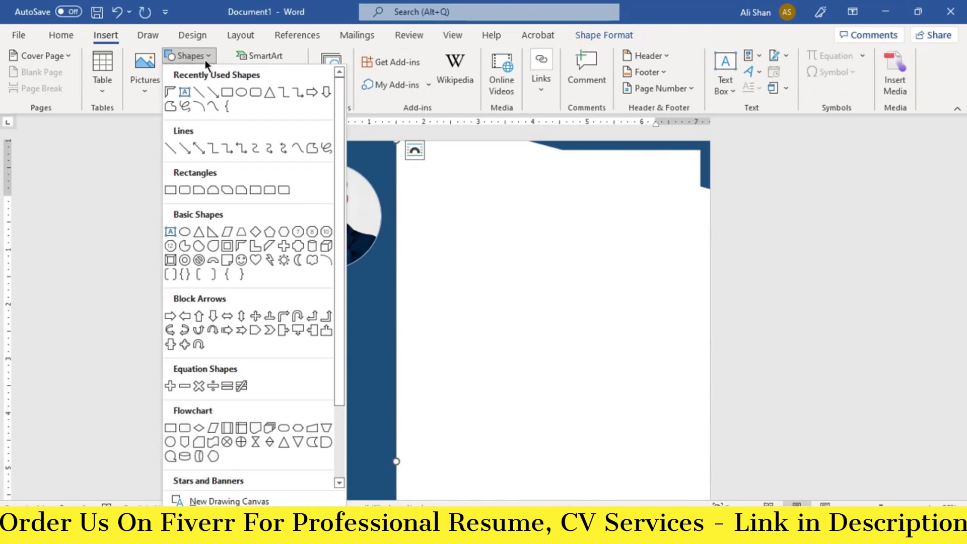
click(180, 92)
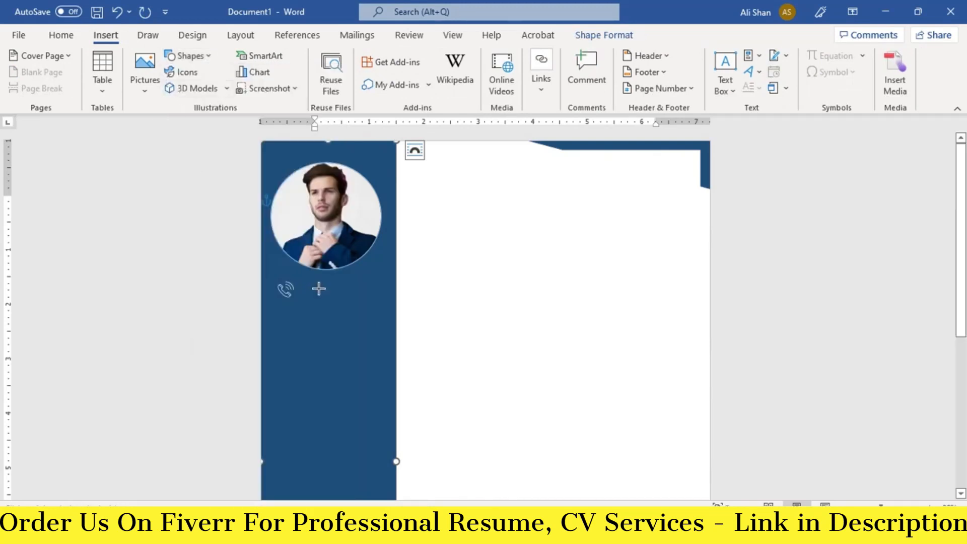
mouse_move(302, 284)
mouse_down()
mouse_move(324, 298)
mouse_move(391, 301)
mouse_up()
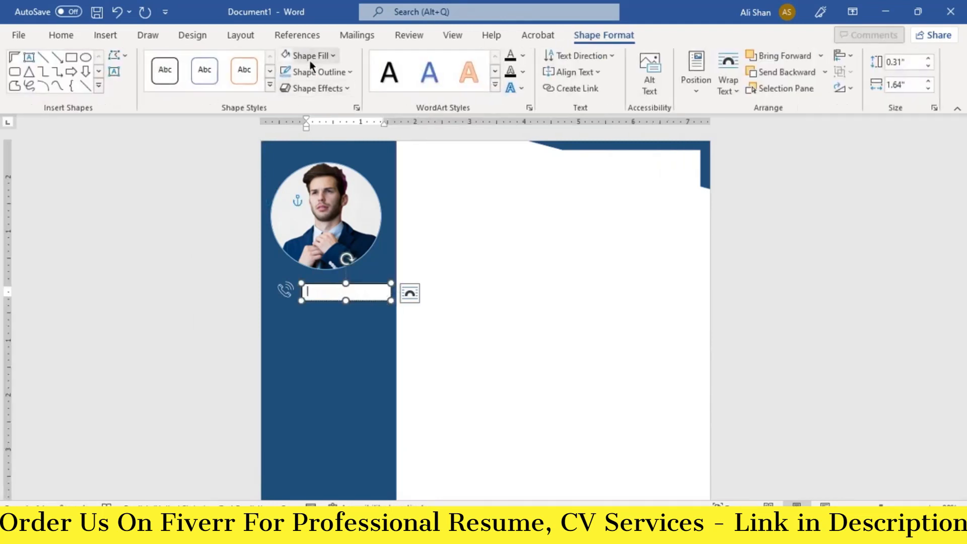
click(315, 55)
click(318, 211)
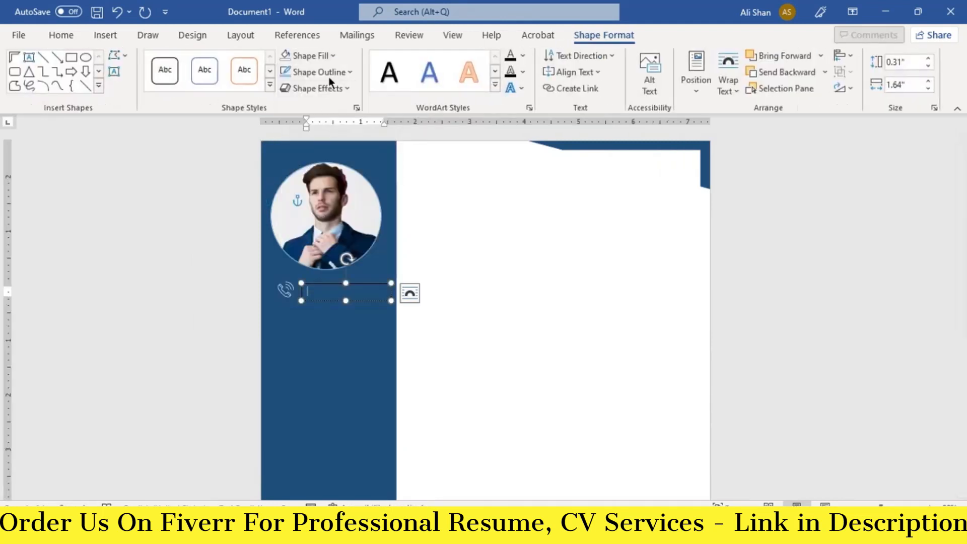
click(328, 73)
click(330, 227)
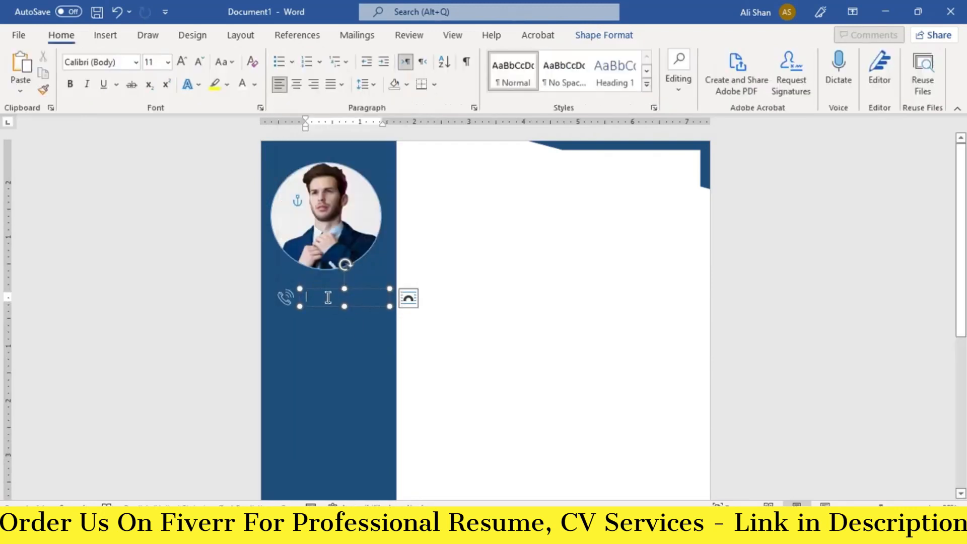
- Paste the phone number into the text box at 12 pt
right_click(328, 298)
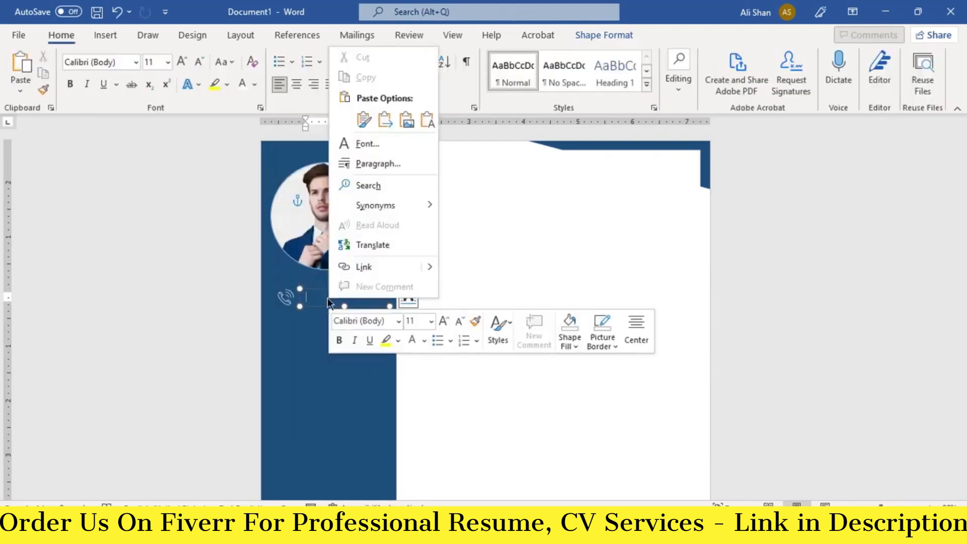
key(Escape)
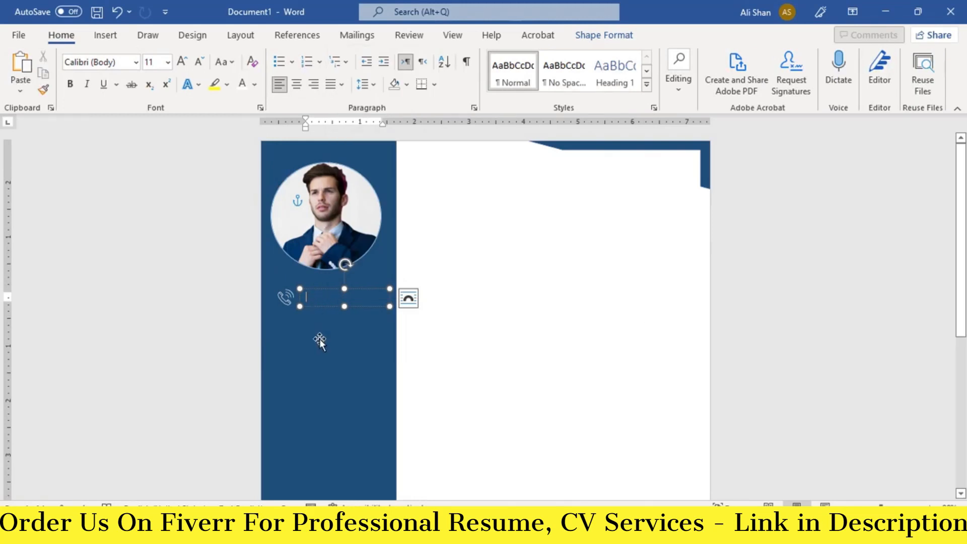
key(ctrl+v)
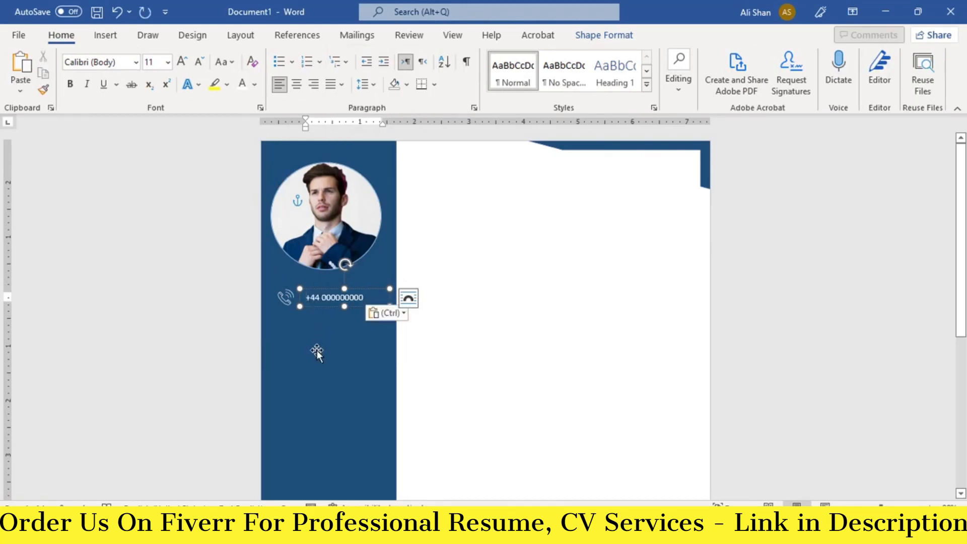
key(BackSpace)
scroll(343, 334, up, 1)
scroll(321, 335, up, 1)
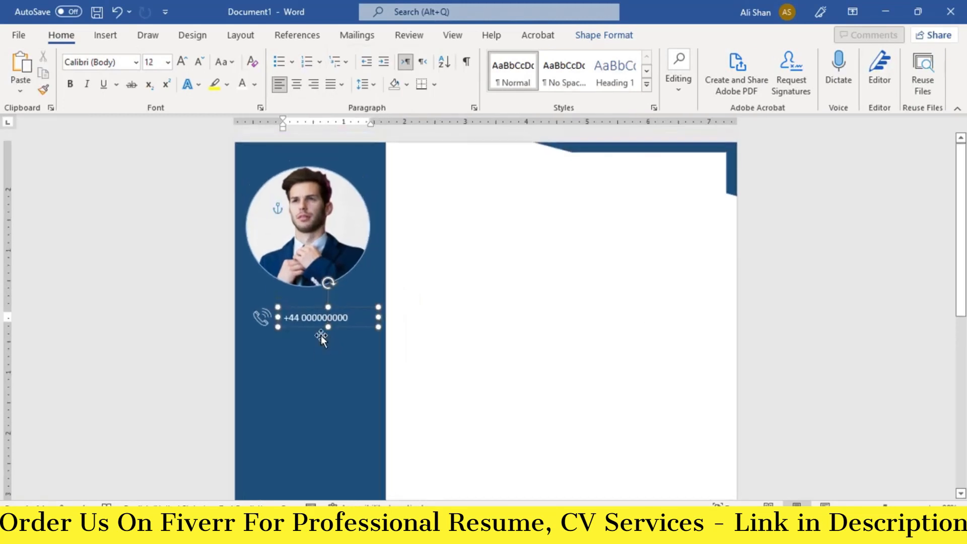
- Ctrl-drag the phone icon and number together to duplicate the row below
click(262, 319)
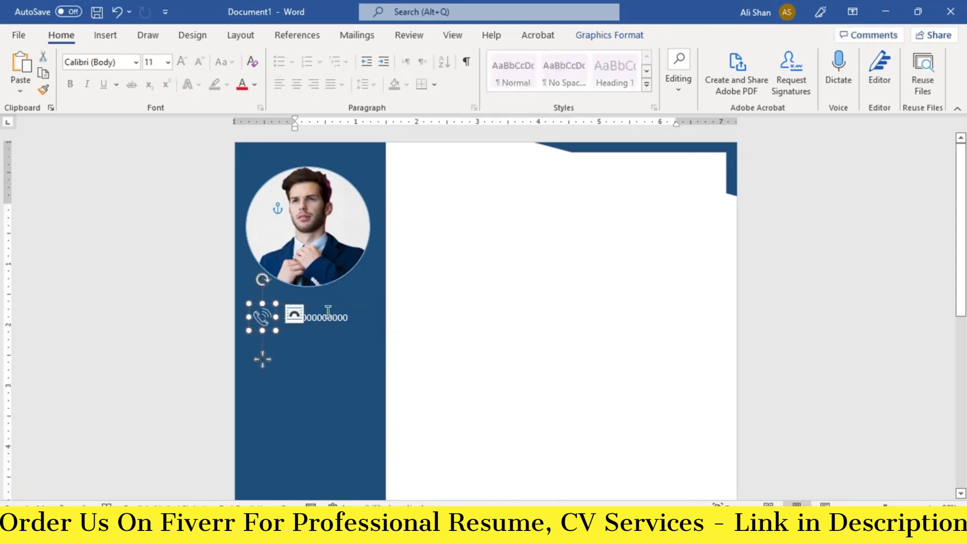
click(328, 313)
shift+click(263, 317)
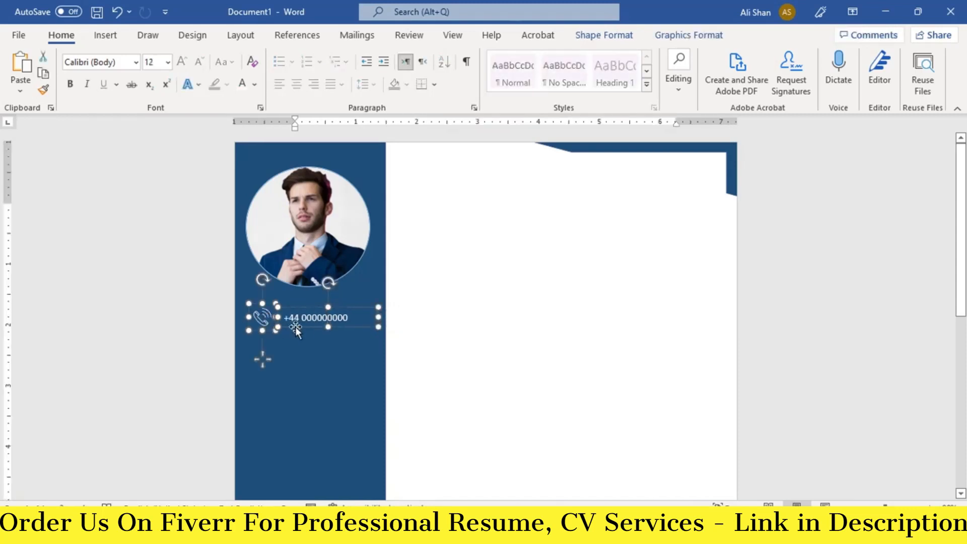
drag(295, 330, 295, 356)
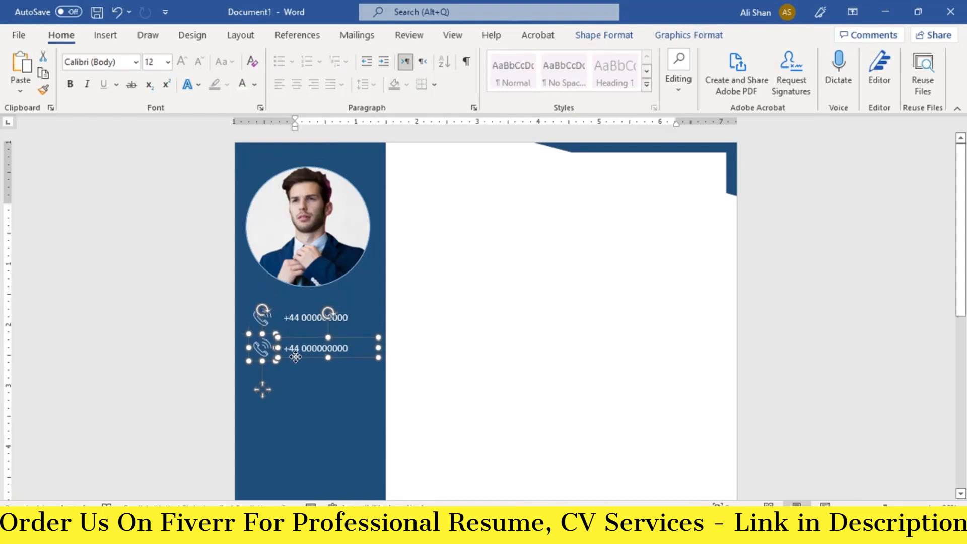
- Replace the copied row's phone icon with an envelope icon found by searching 'EMAIL'
click(261, 348)
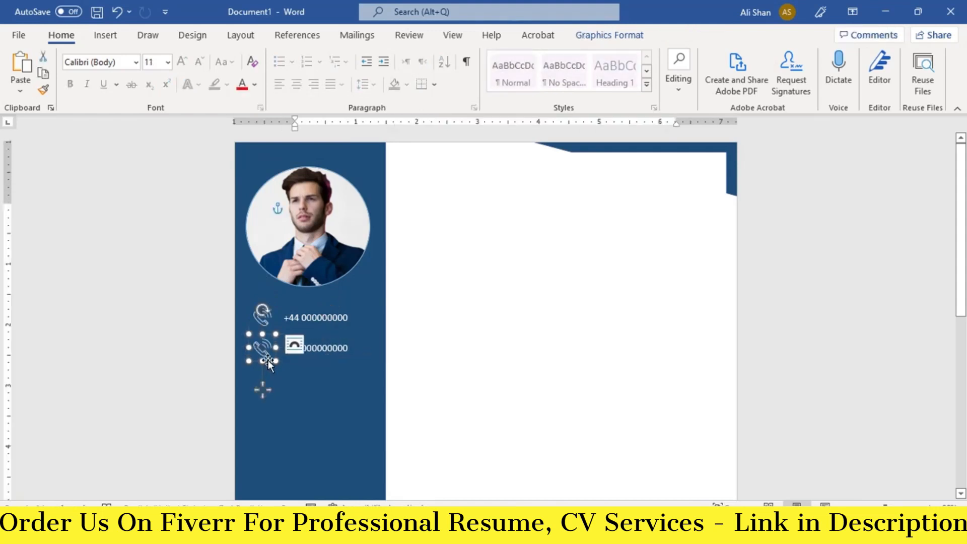
right_click(262, 354)
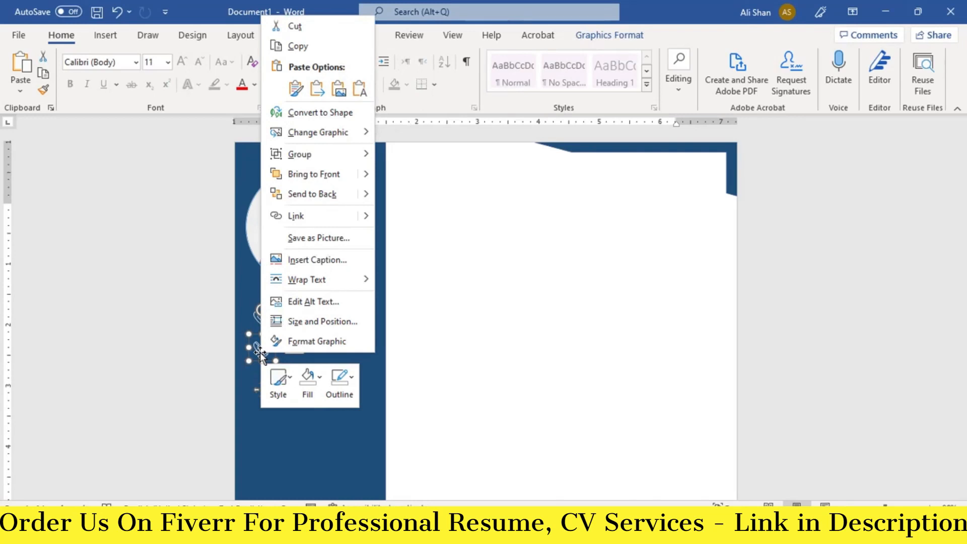
mouse_move(325, 135)
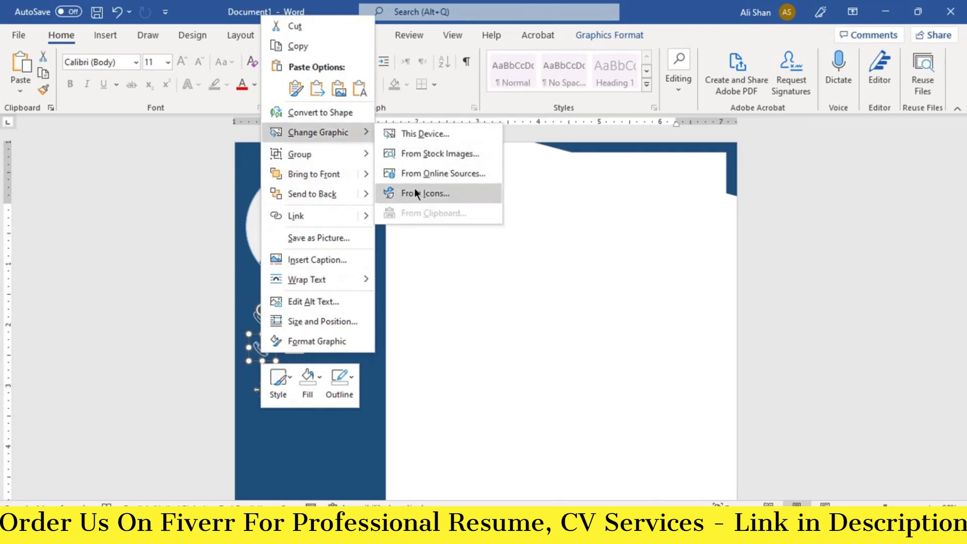
click(415, 189)
click(340, 136)
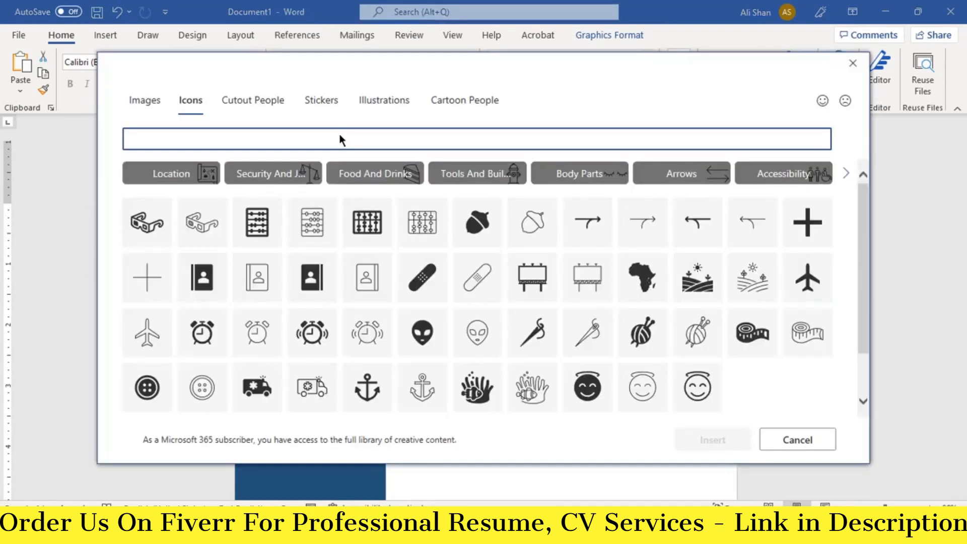
text(EMAIL)
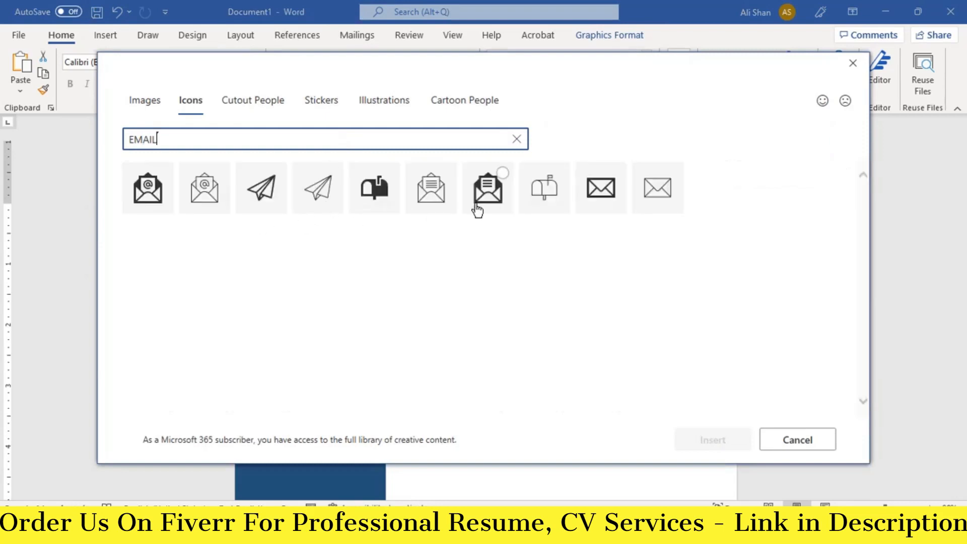
click(608, 185)
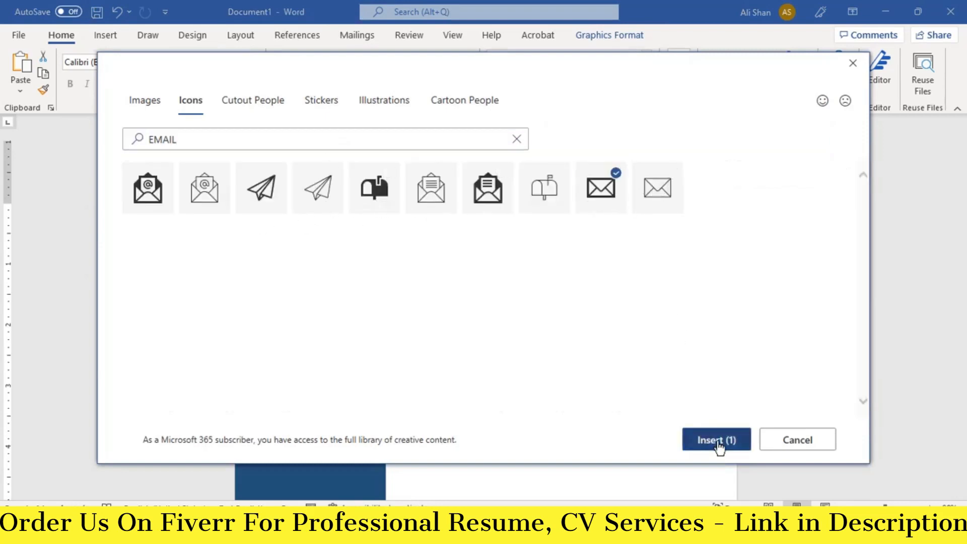
click(717, 444)
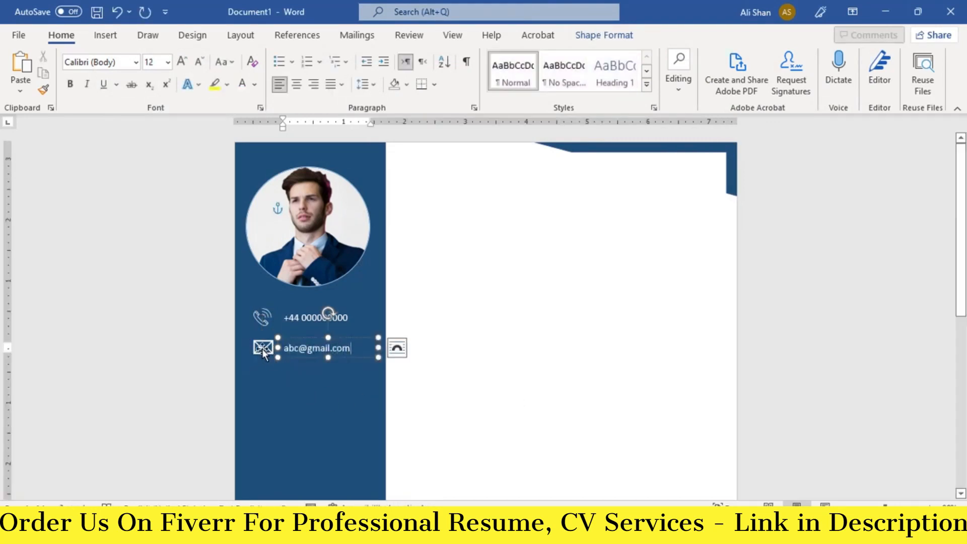
- Duplicate the e-mail row and swap its icon for a location pin, searched as 'locat'
drag(264, 351, 265, 379)
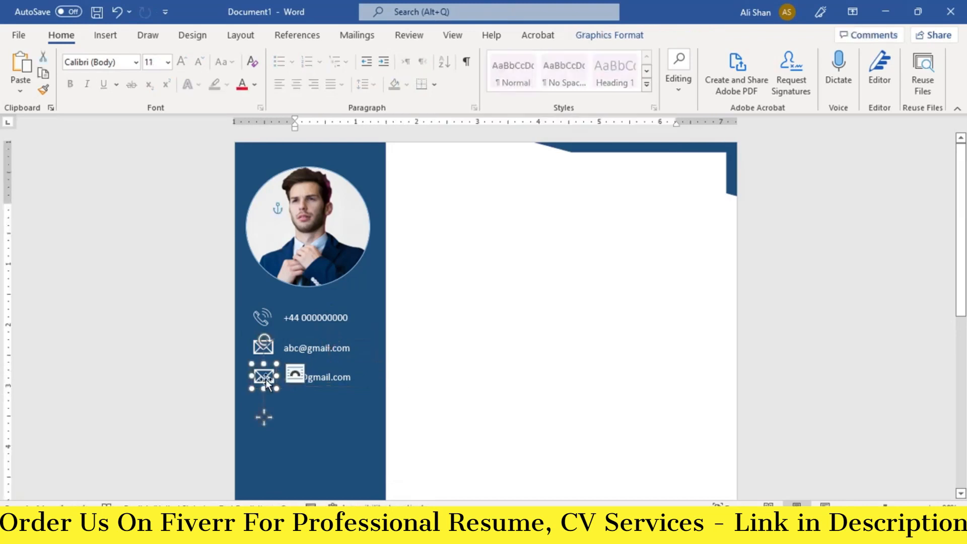
right_click(265, 379)
click(426, 217)
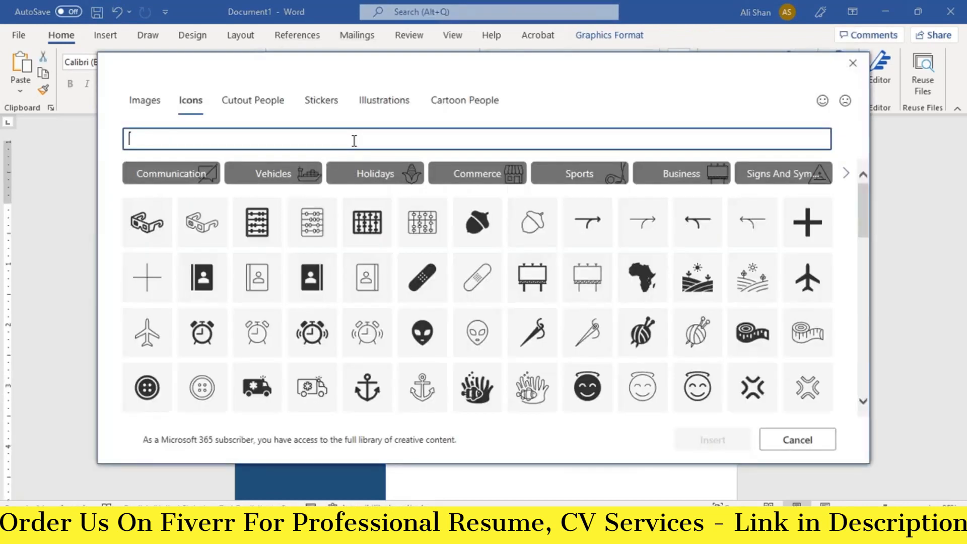
text(location)
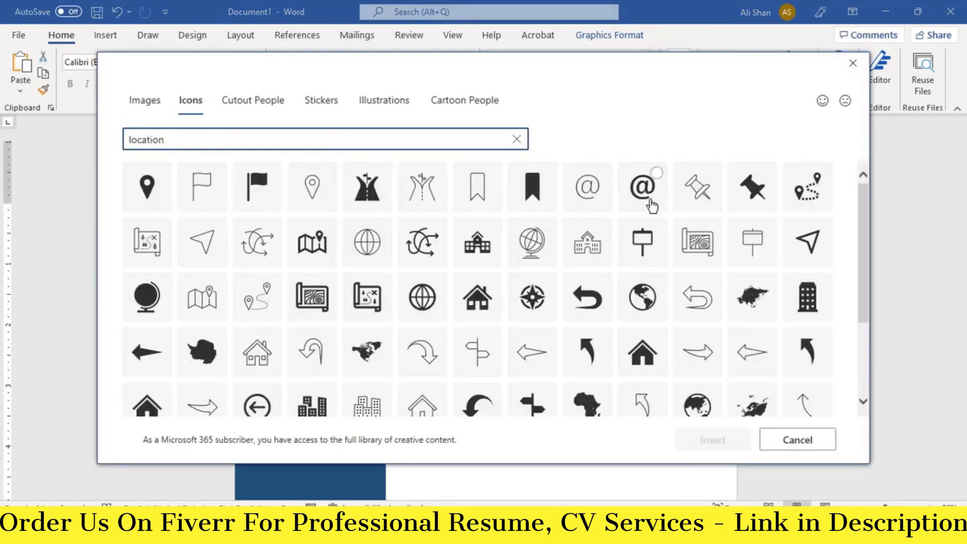
click(312, 187)
click(717, 439)
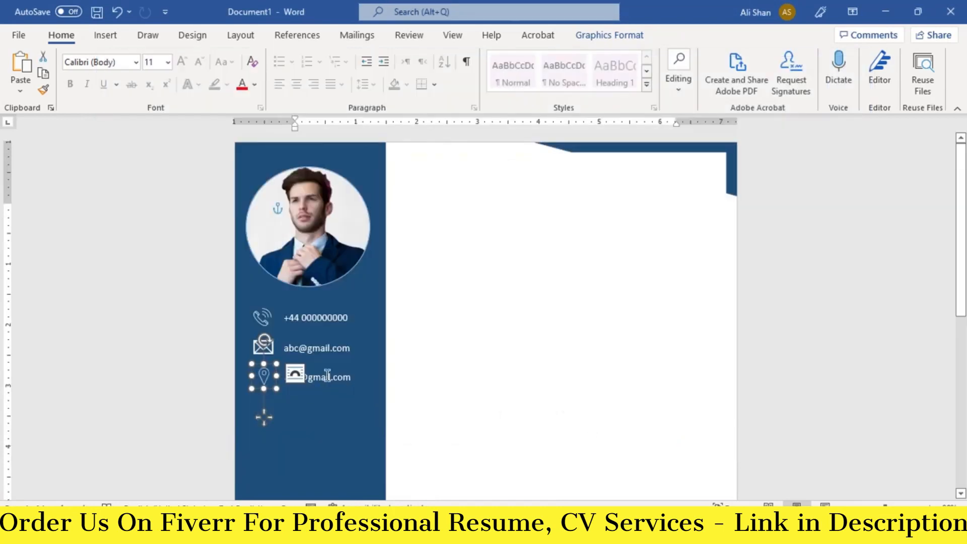
- Replace the third row's copied e-mail text with the pasted street address
triple_click(328, 379)
text(Steet 1, London - UK)
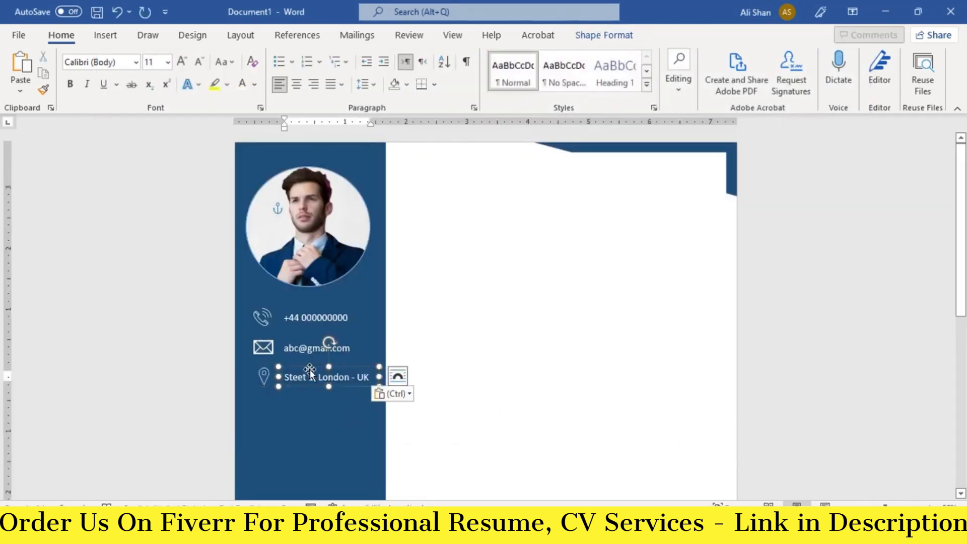
scroll(273, 421, down, 2)
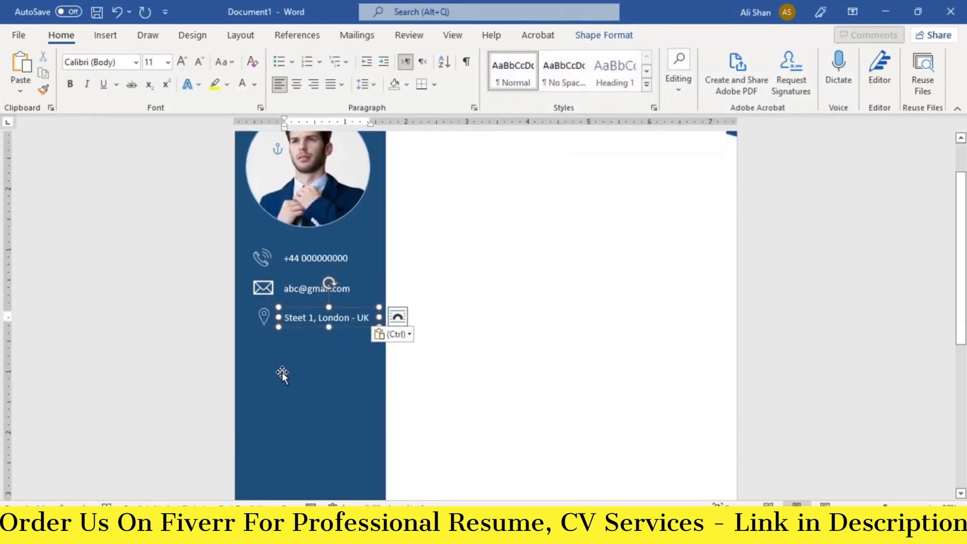
scroll(282, 373, up, 1)
- Turn a copied text box into a bold italic 18 pt 'SKILL HIGHLIGHTS' heading on one line
drag(299, 354, 266, 397)
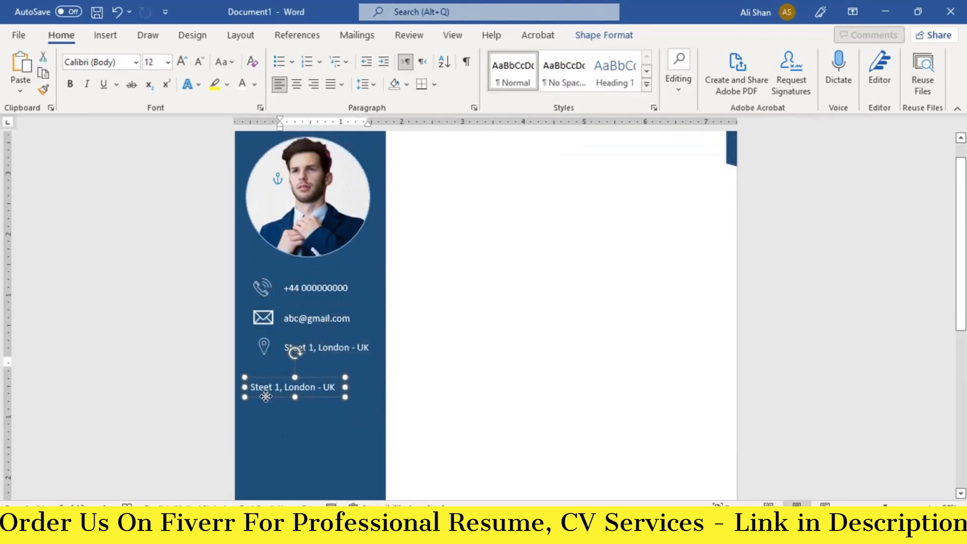
click(266, 387)
key(ctrl+a)
key(BackSpace)
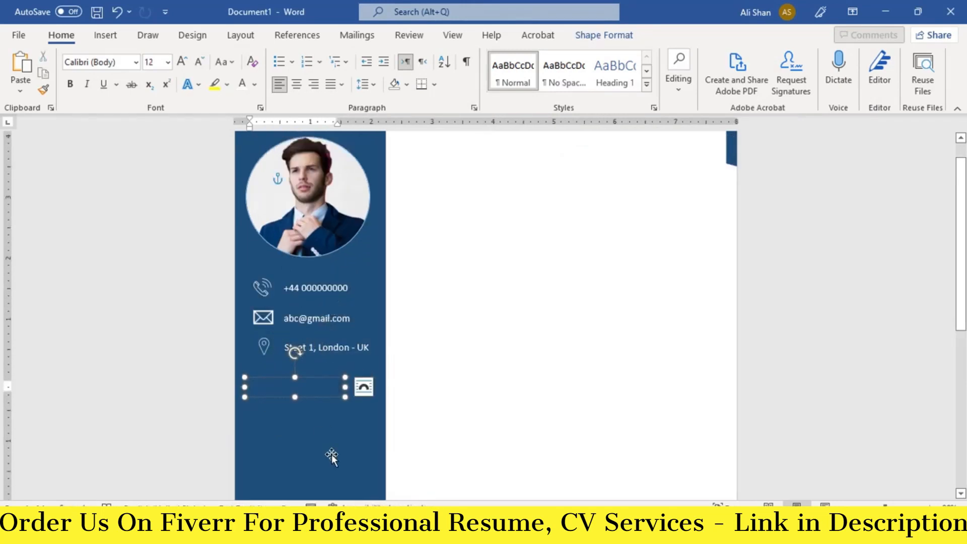
text(SKILL HIG)
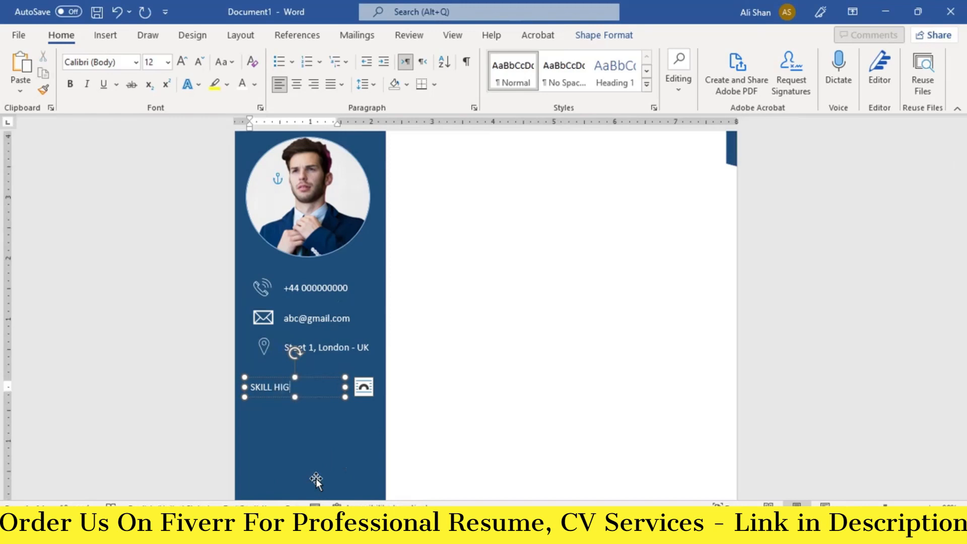
text(HLIGHTS)
key(ctrl+a)
click(70, 83)
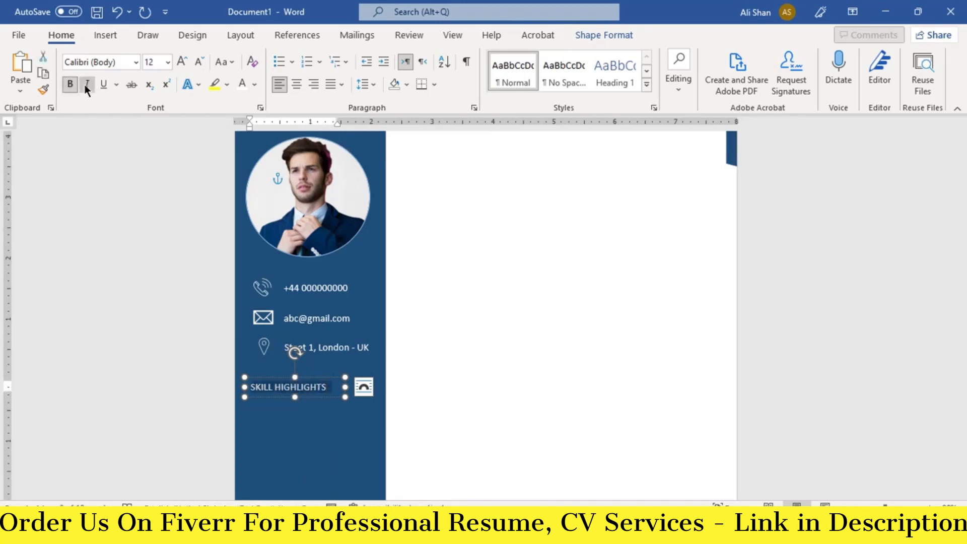
click(86, 84)
click(183, 61)
click(182, 62)
click(182, 62)
drag(346, 387, 373, 387)
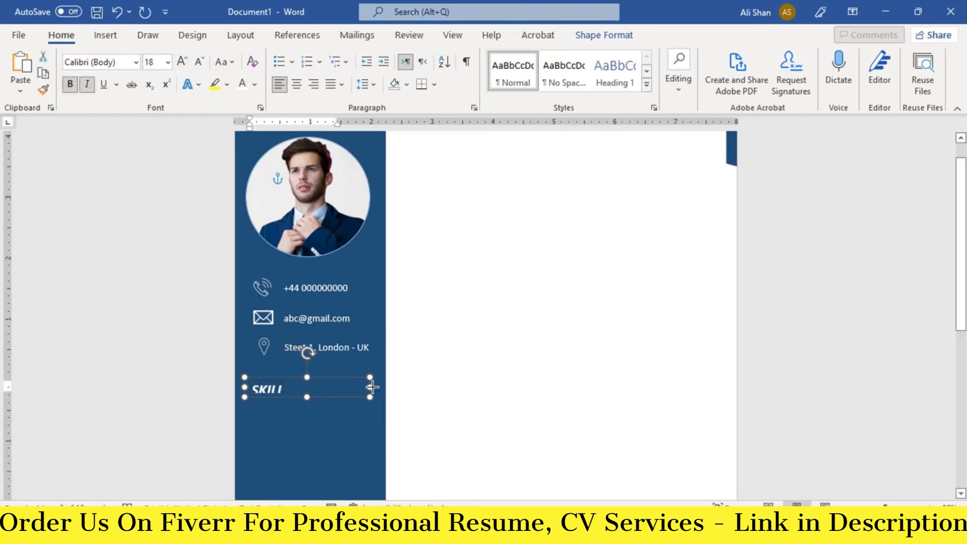
drag(289, 378, 286, 377)
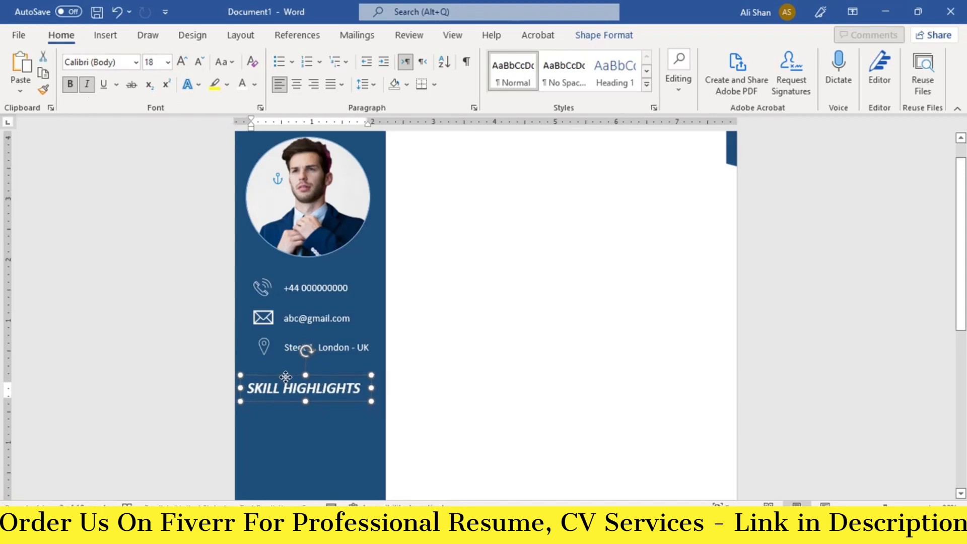
- Add a widened text box below the heading holding the pasted six-item bulleted skills list
scroll(279, 389, down, 3)
drag(294, 267, 313, 471)
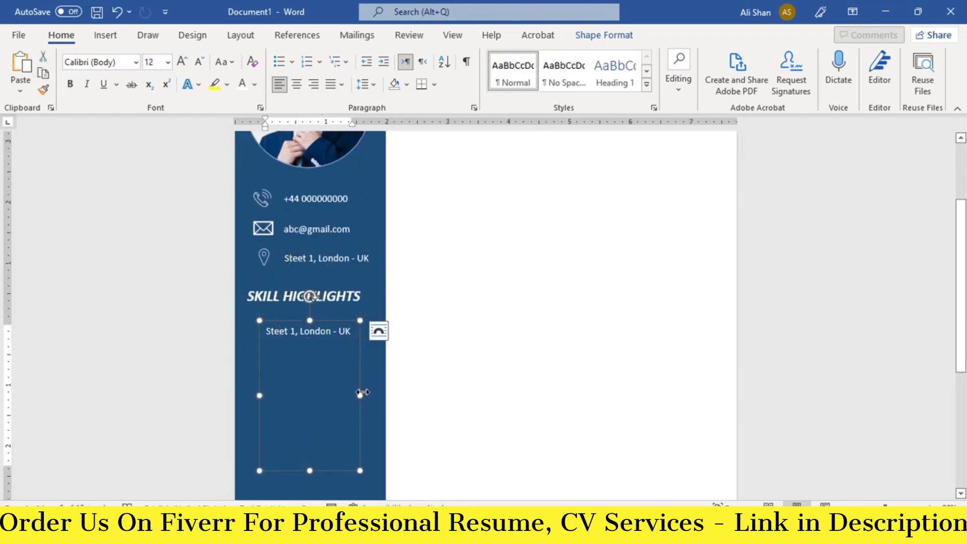
drag(360, 395, 379, 396)
drag(260, 395, 249, 396)
drag(343, 333, 258, 331)
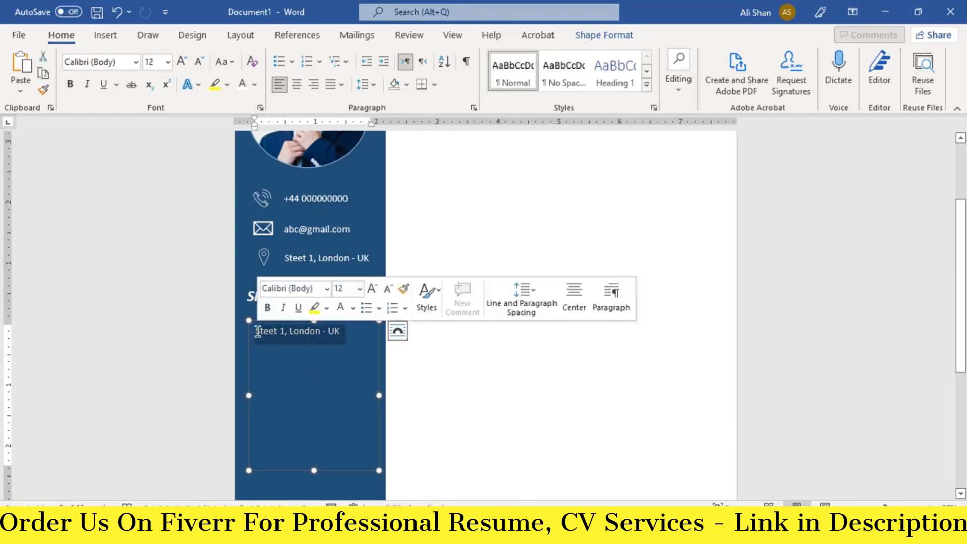
key(BackSpace)
right_click(275, 335)
click(311, 155)
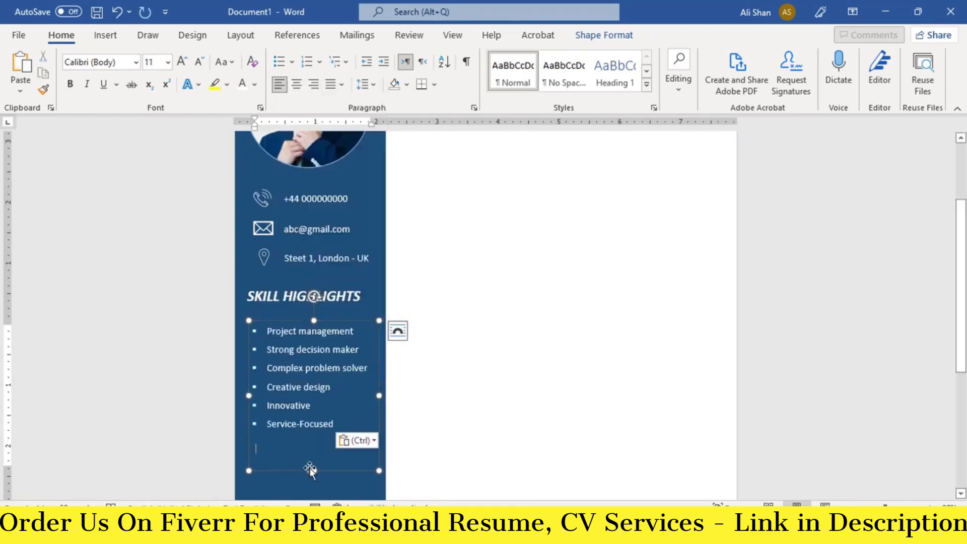
drag(313, 471, 313, 441)
drag(271, 321, 293, 317)
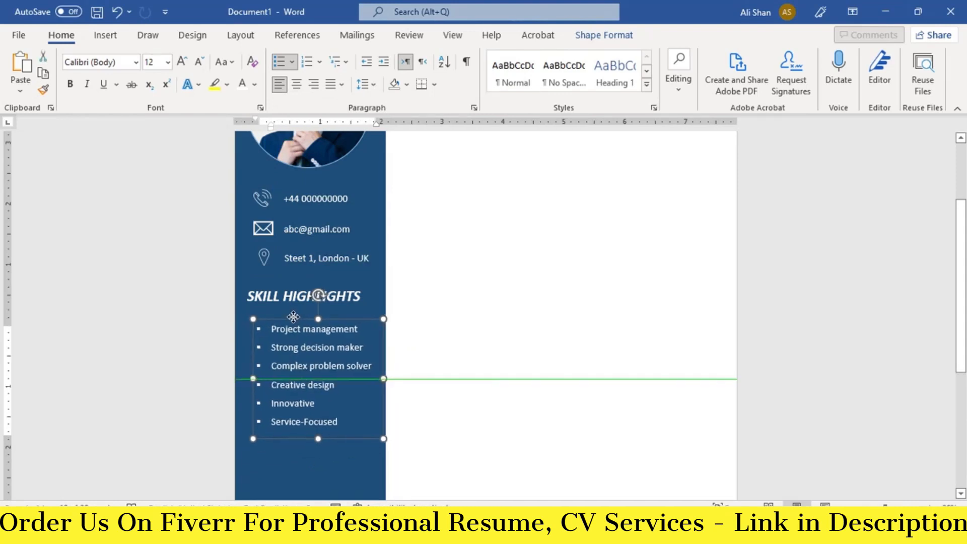
- Duplicate the SKILL HIGHLIGHTS heading and skills list boxes and move the copies below the skills list
click(286, 295)
click(300, 378)
scroll(300, 378, down, 1)
click(300, 449)
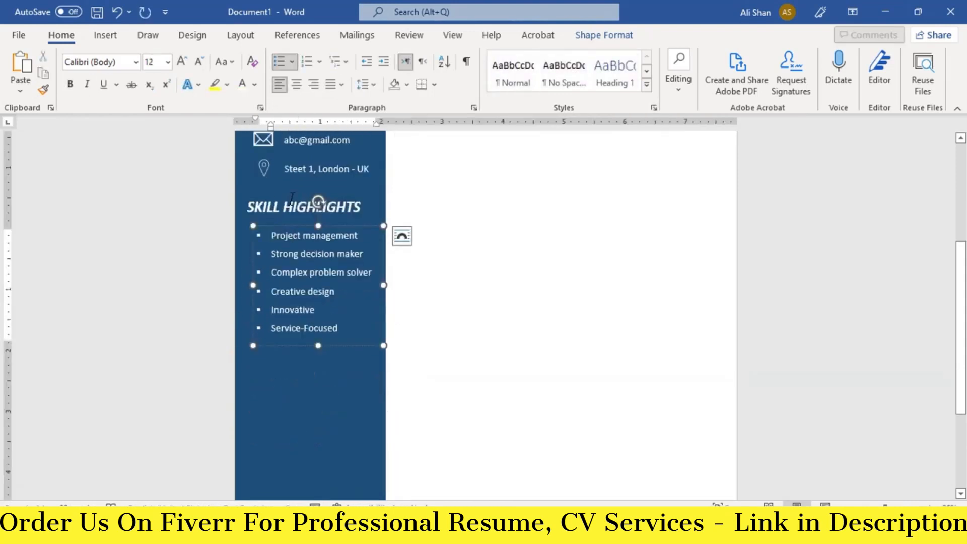
ctrl+click(290, 195)
key(ctrl+c)
key(ctrl+v)
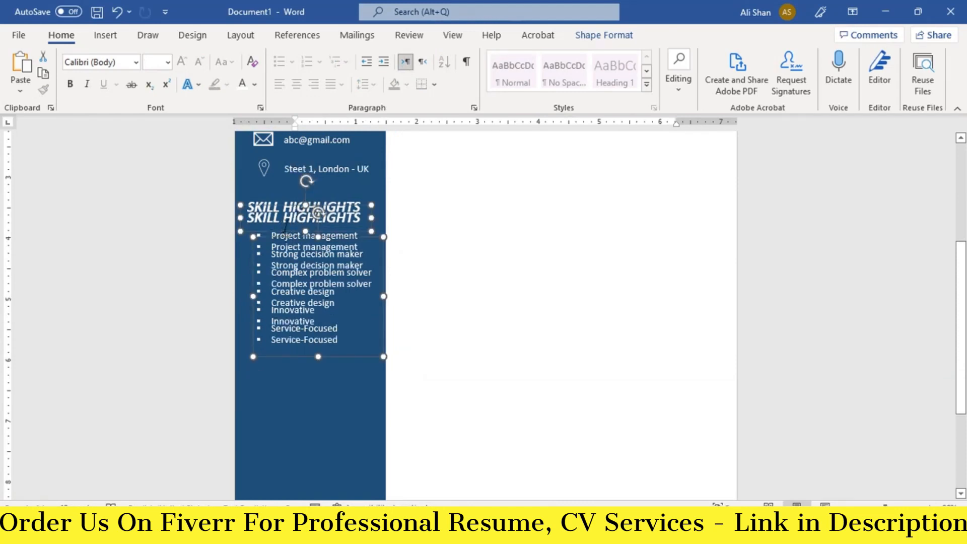
drag(318, 213, 318, 351)
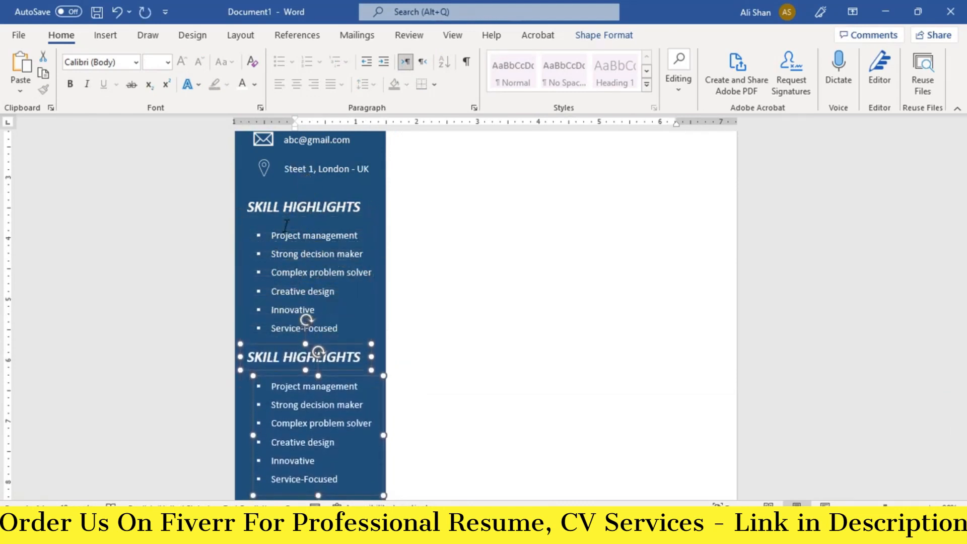
- Rename the copied heading LANGUAGES and replace its bullets with ENGLISH – A1, GERMAN – C2, SPAINSH – A2
click(286, 357)
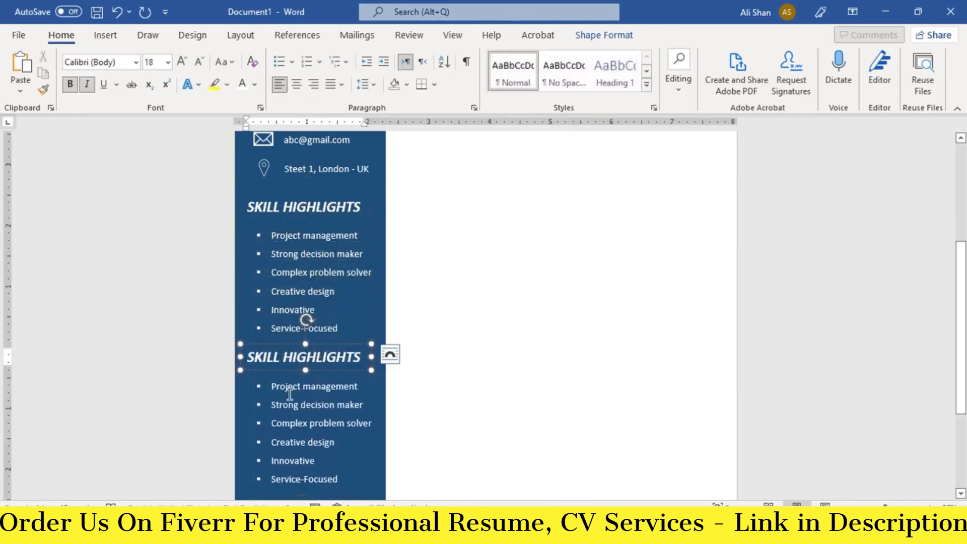
triple_click(287, 357)
text(LANGUAGES)
drag(271, 404, 350, 479)
key(BackSpace)
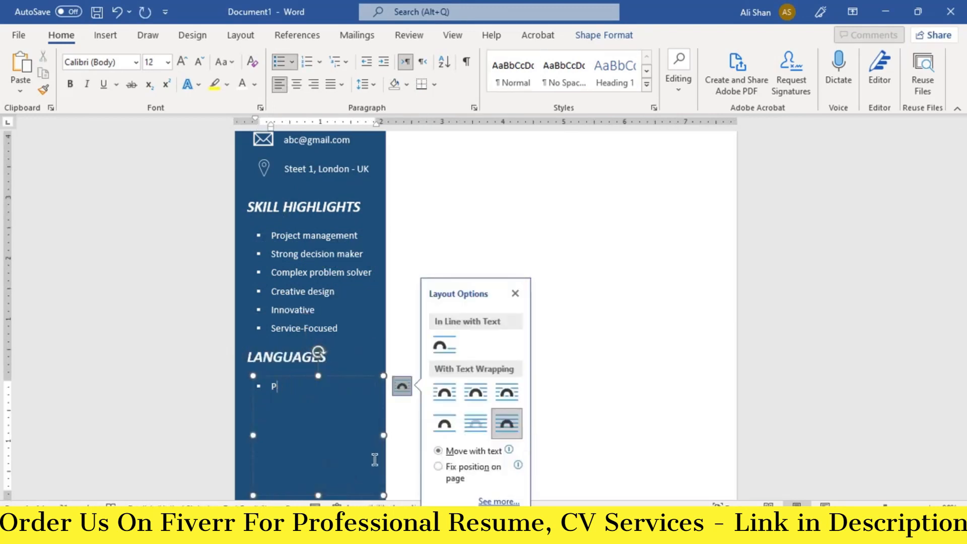
key(BackSpace)
key(BackSpace)
key(ctrl+v)
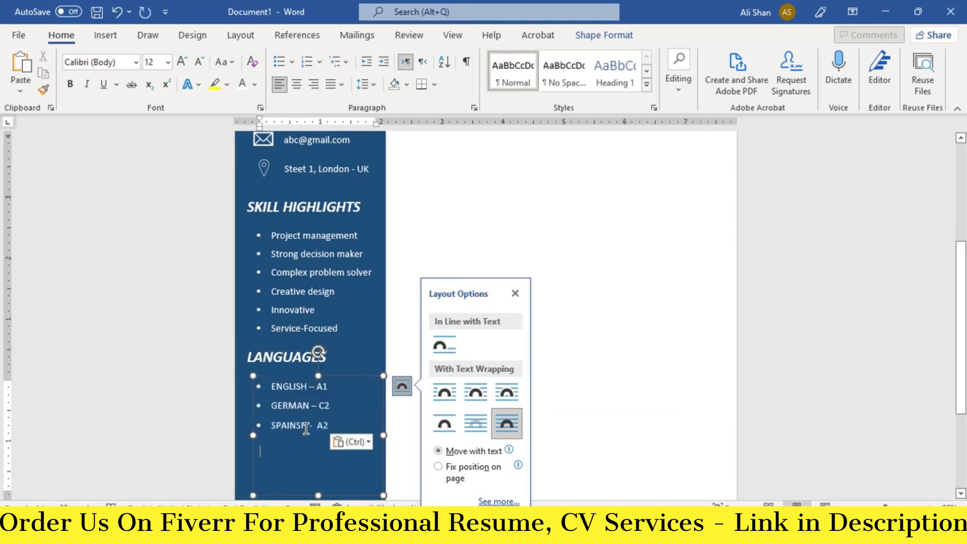
drag(317, 493, 313, 435)
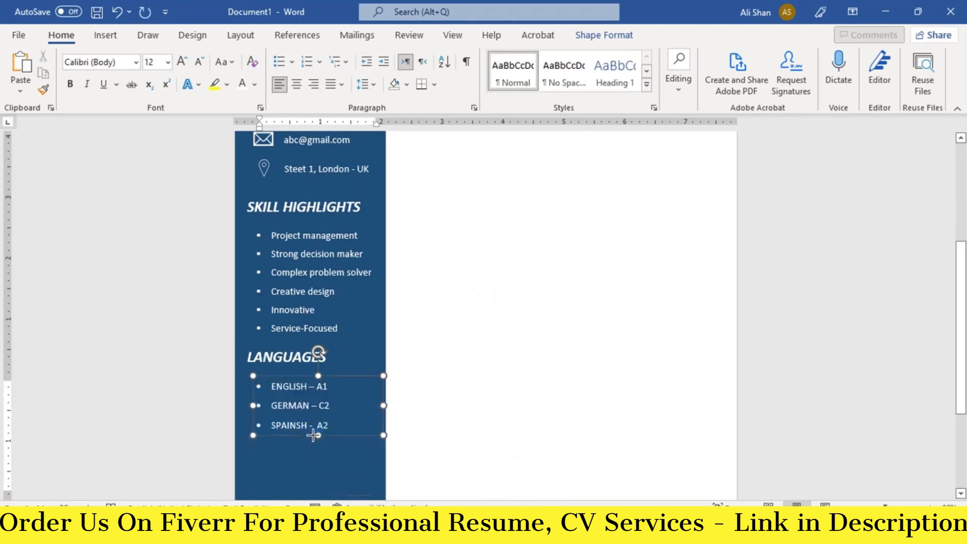
click(284, 399)
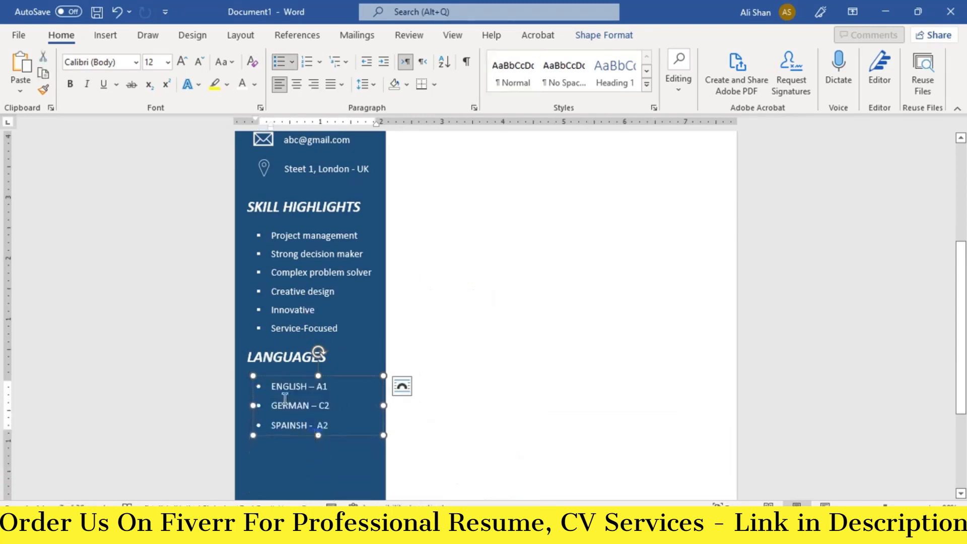
- Duplicate the LANGUAGES heading and list, and position the copies below the languages section
shift+click(277, 349)
scroll(278, 349, down, 1)
key(ctrl+v)
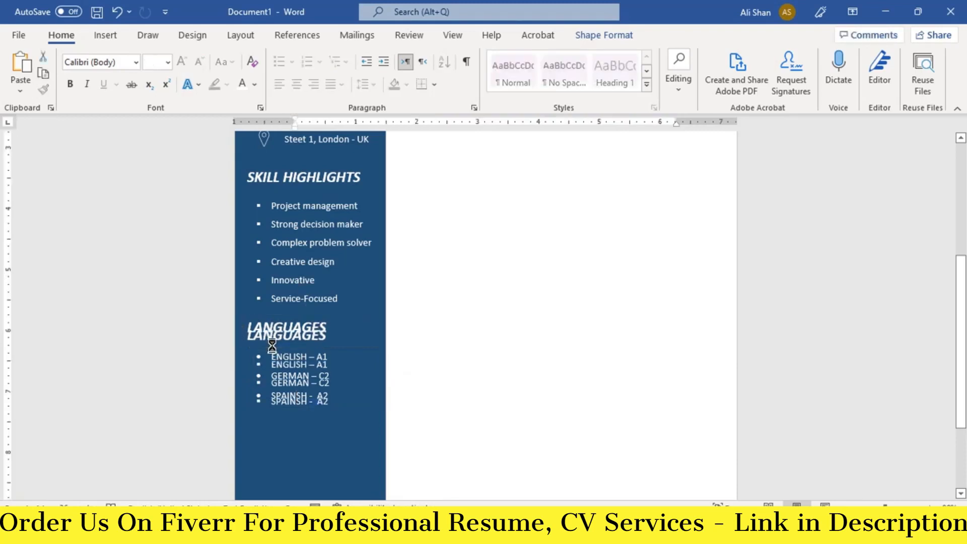
key(Down)
key(Down)
key(Down)
key(Down)
key(Down)
key(Down)
key(Down)
key(Down)
key(Down)
key(Down)
key(Down)
key(Down)
key(Down)
key(Down)
key(Up)
key(Up)
key(Up)
key(Up)
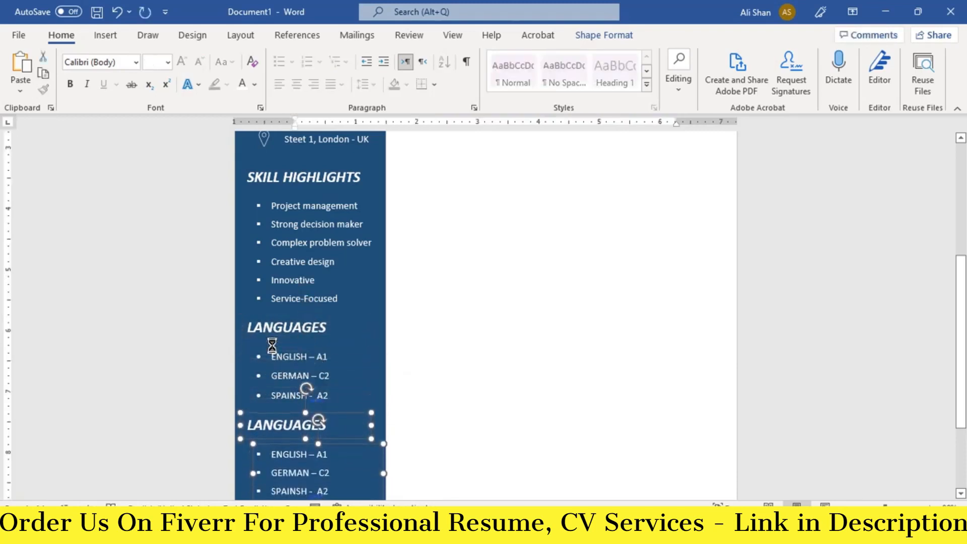
scroll(275, 352, down, 3)
click(332, 397)
click(264, 329)
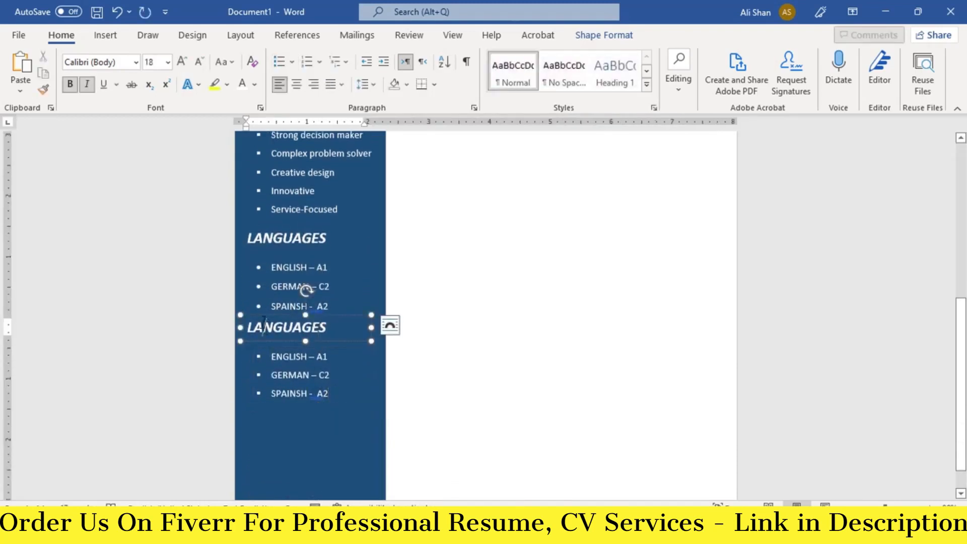
key(ctrl)
click(274, 356)
key(ctrl+z)
key(Down)
key(Down)
key(Down)
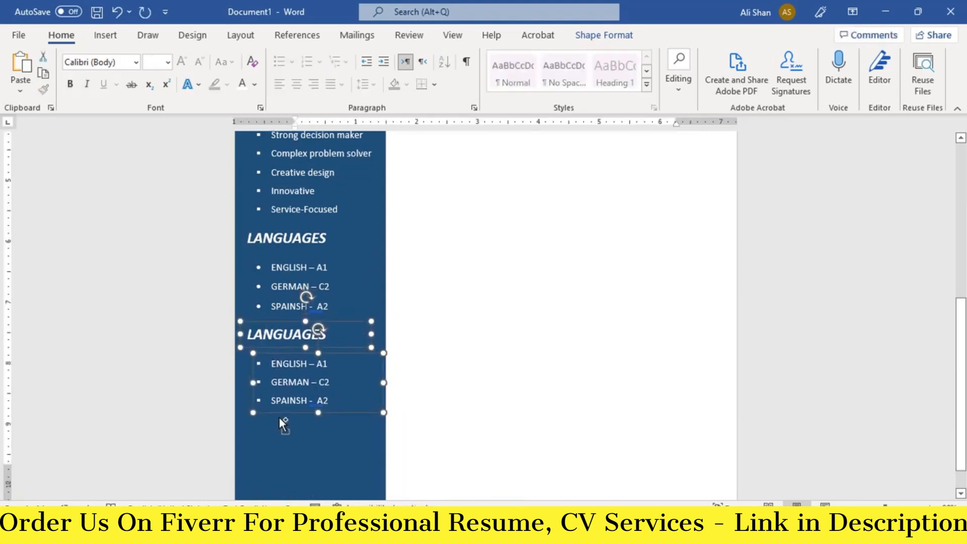
key(ctrl+Up)
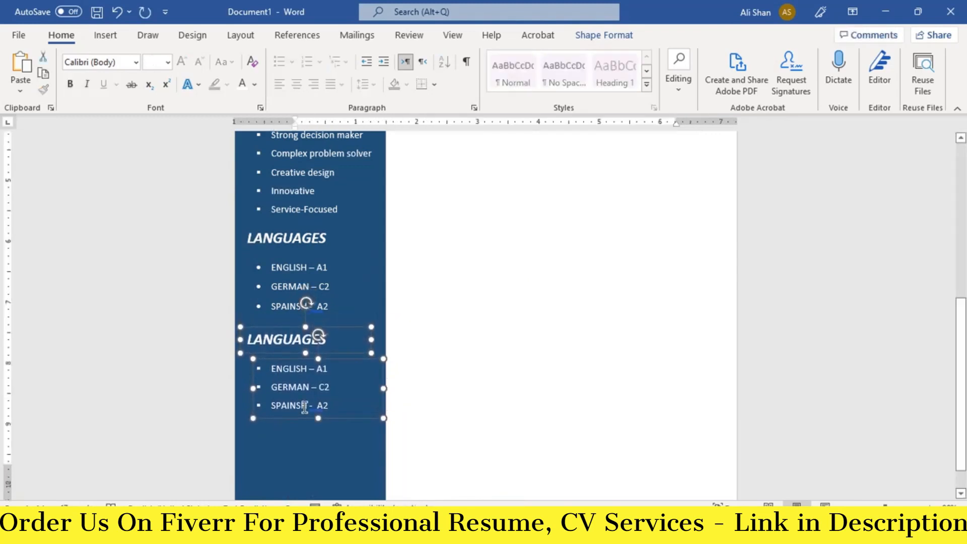
- Change the copied heading to HOBBIES and clear the copied language bullets
click(305, 407)
click(276, 340)
key(ctrl+a)
text(HO)
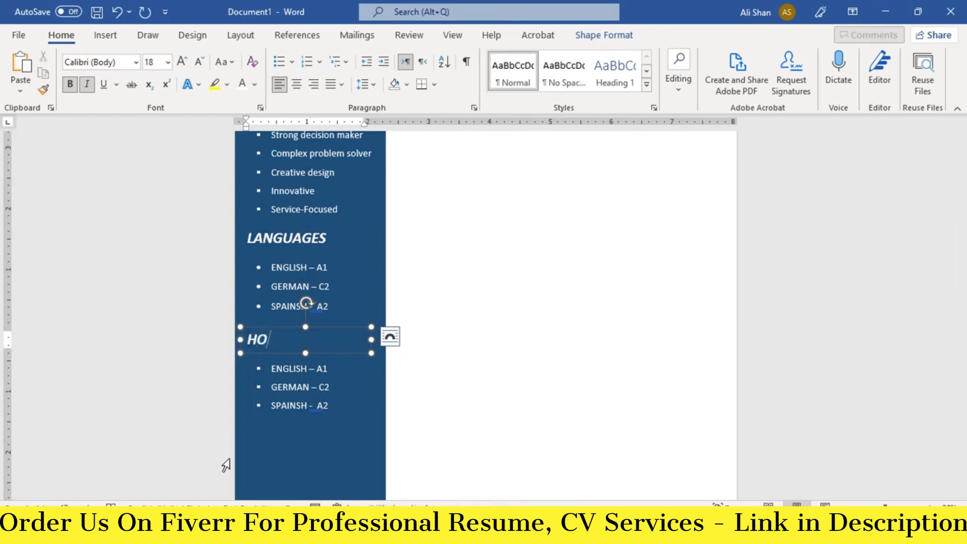
click(324, 389)
key(ctrl+a)
key(BackSpace)
- Paste the hobby bullets WRITING, READING, SKETCHING, PHOTOGRAPHY, DESIGNING and check the finished sidebar
scroll(309, 393, down, 2)
drag(318, 382, 320, 427)
key(ctrl+v)
click(337, 307)
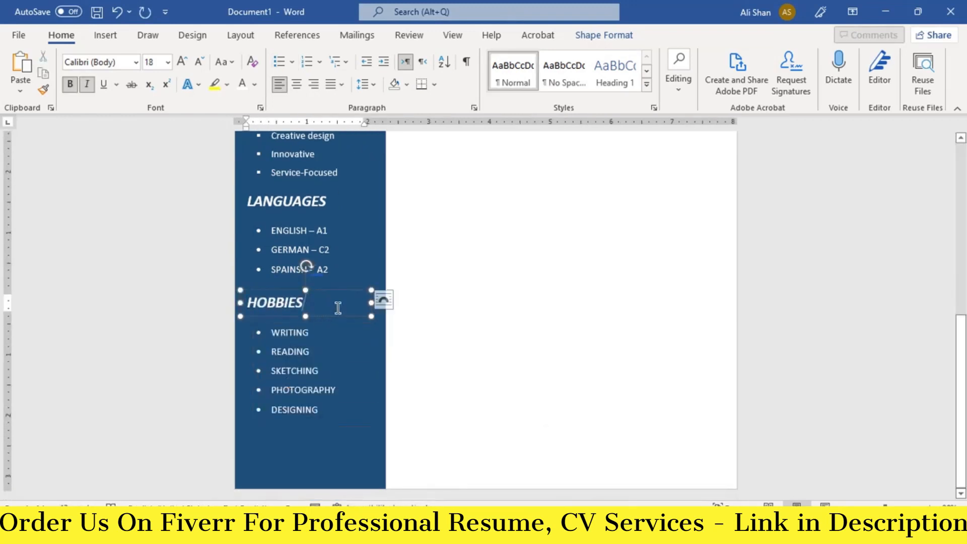
click(307, 441)
scroll(306, 440, up, 3)
scroll(321, 417, down, 1)
scroll(321, 417, down, 1)
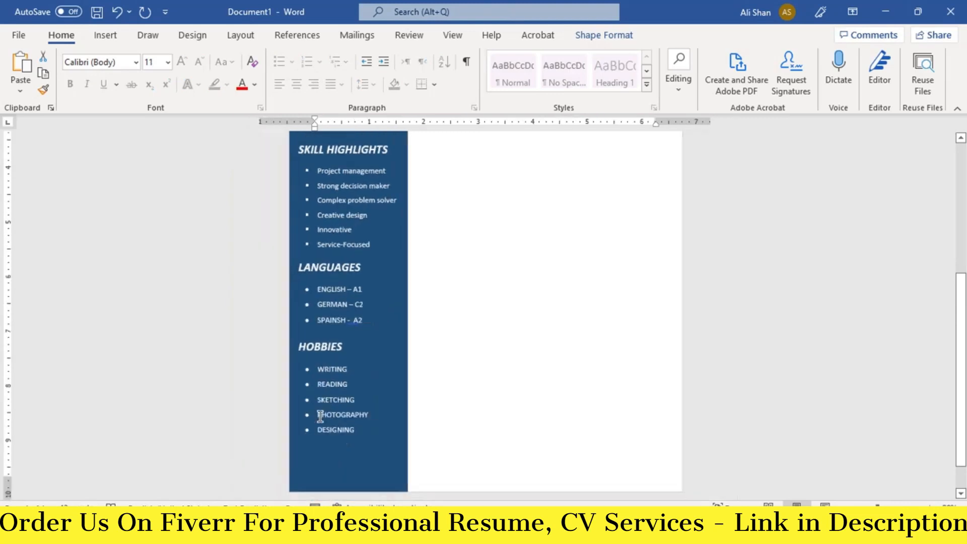
scroll(380, 370, up, 5)
scroll(380, 369, down, 5)
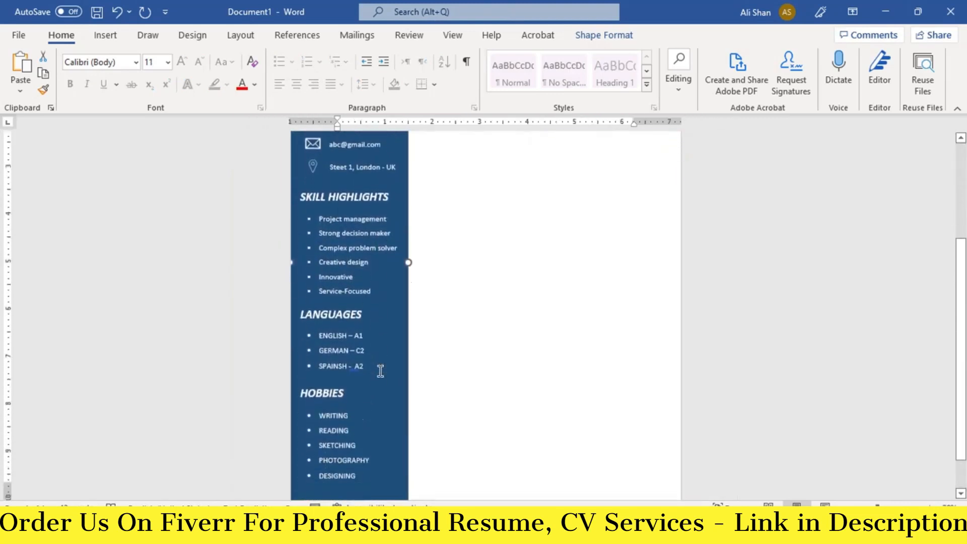
scroll(380, 370, up, 7)
scroll(525, 223, up, 1)
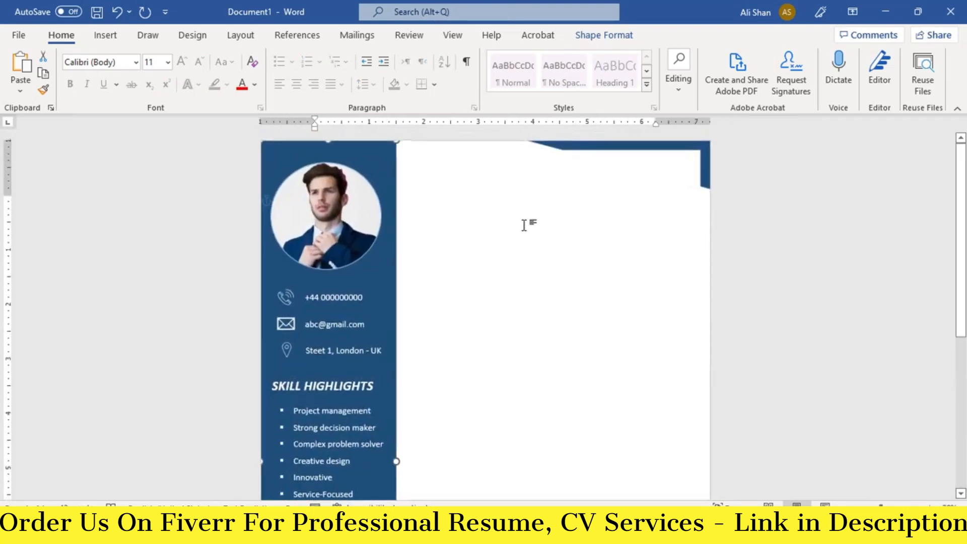
- Copy the SKILL HIGHLIGHTS box to the main area's top, recolour it dark blue, and enter the candidate's name at 26 pt
click(344, 296)
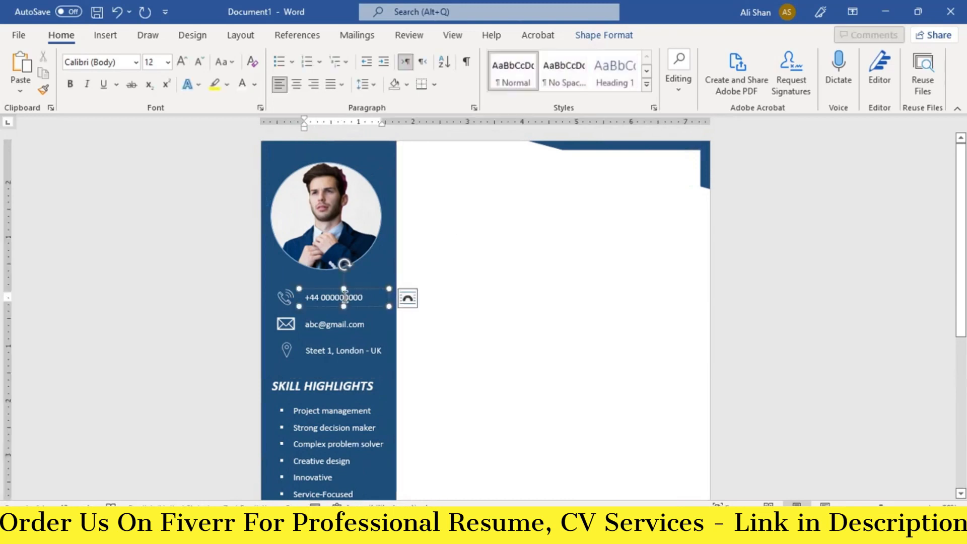
click(321, 385)
drag(320, 385, 442, 159)
triple_click(443, 172)
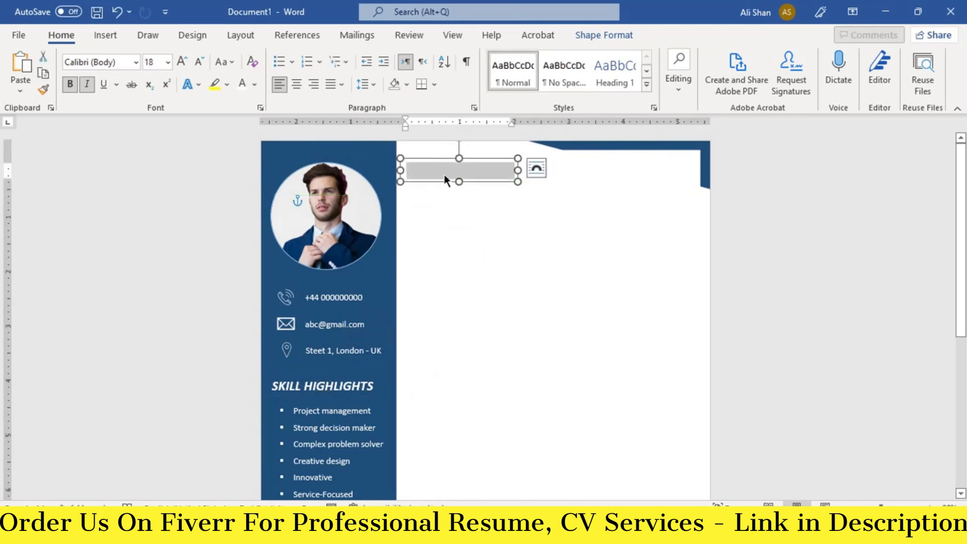
click(254, 86)
click(337, 197)
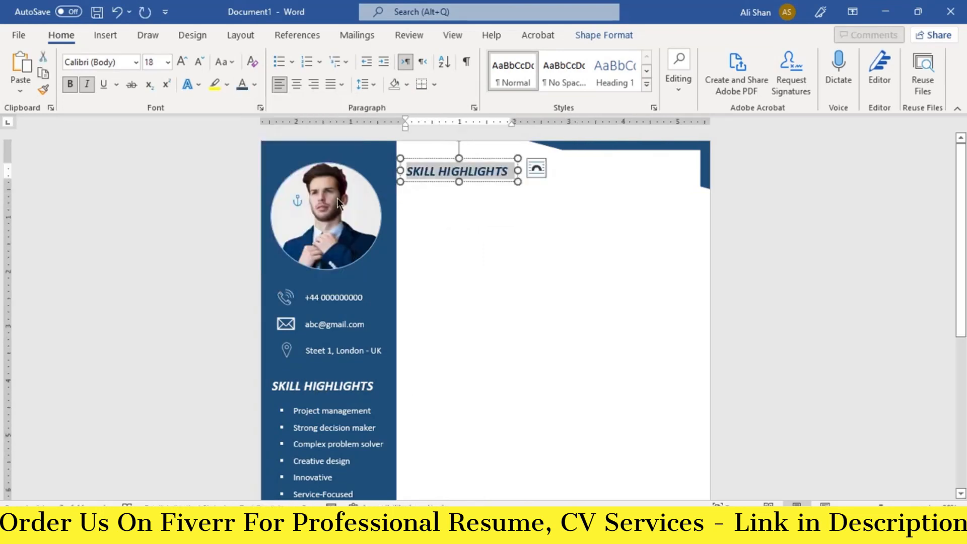
key(ctrl+a)
click(185, 63)
click(185, 62)
click(185, 63)
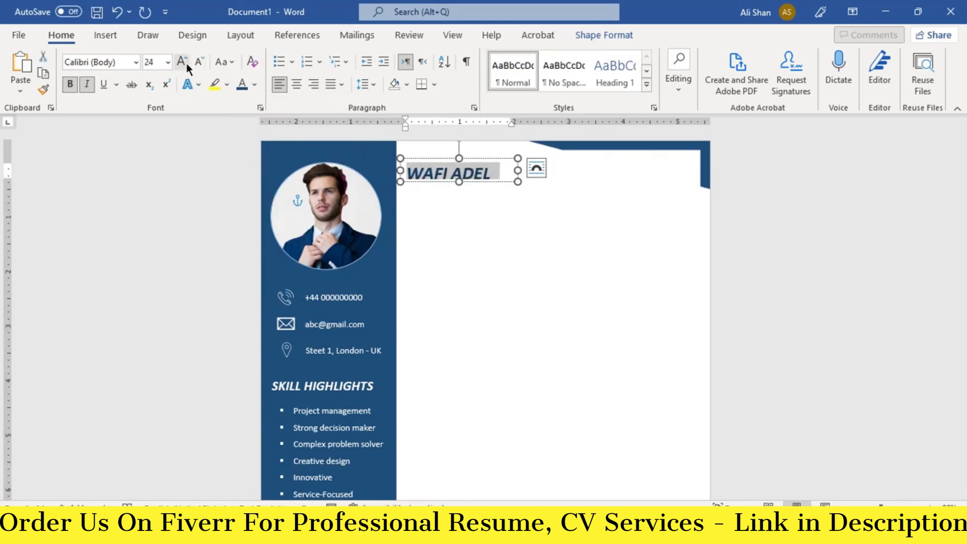
click(185, 62)
drag(459, 182, 460, 189)
drag(483, 158, 481, 148)
- Duplicate the name box beneath it as a SUMMARY heading at 18 pt
key(ctrl+d)
mouse_move(432, 191)
mouse_down()
mouse_move(430, 212)
mouse_move(428, 205)
mouse_up()
key(ctrl+a)
text(SUMMARY)
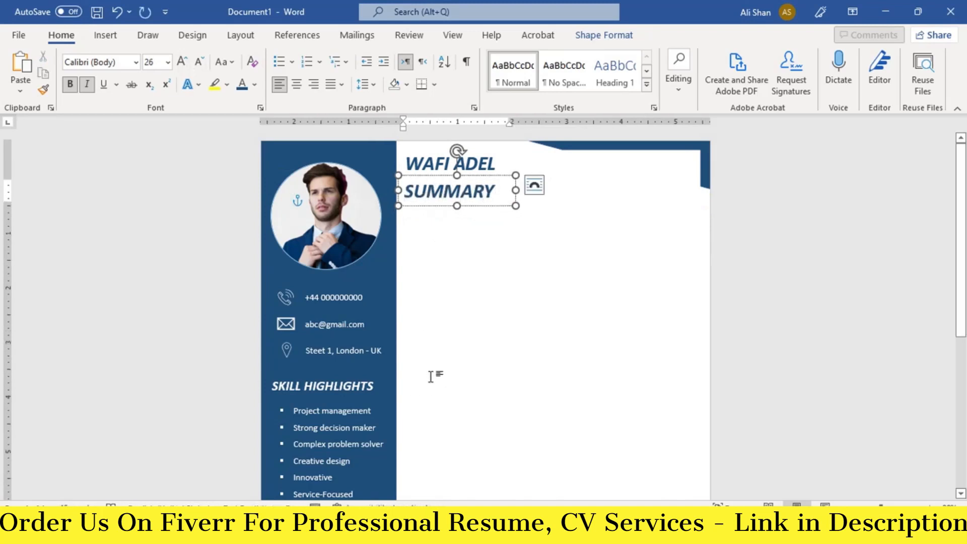
key(ctrl+a)
click(199, 62)
click(199, 63)
click(199, 62)
click(199, 63)
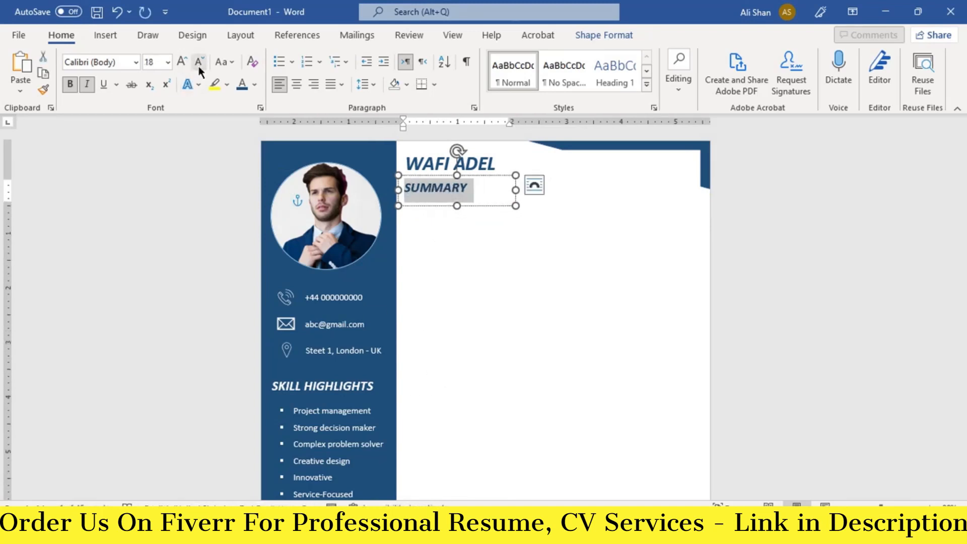
click(334, 291)
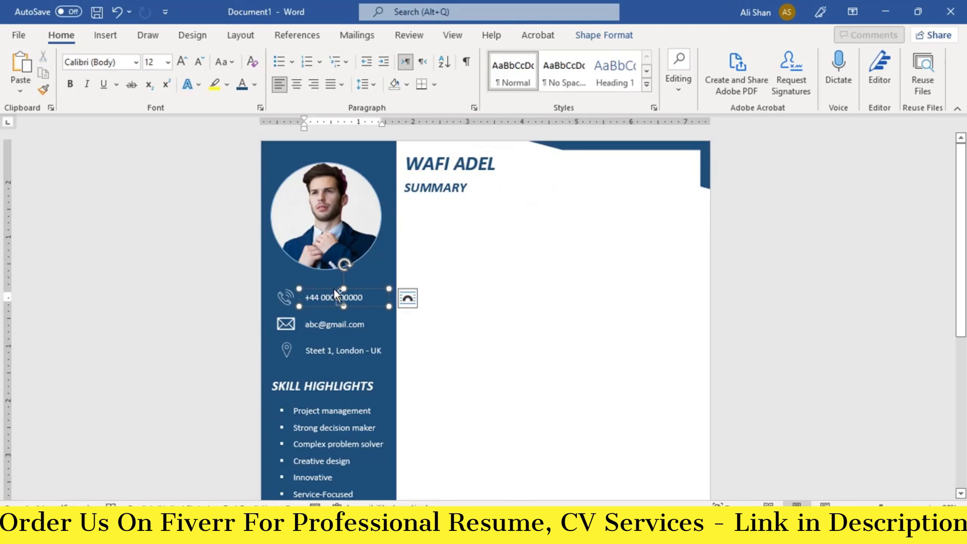
- Copy the phone box under SUMMARY, enlarge it, paste the civil-engineer summary paragraph, and fit the box
drag(333, 288, 450, 184)
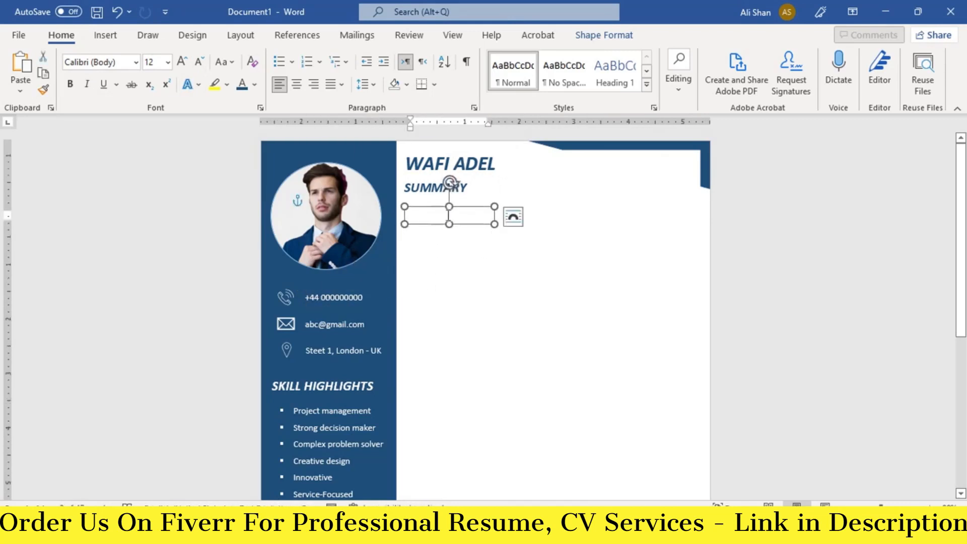
drag(494, 224, 694, 274)
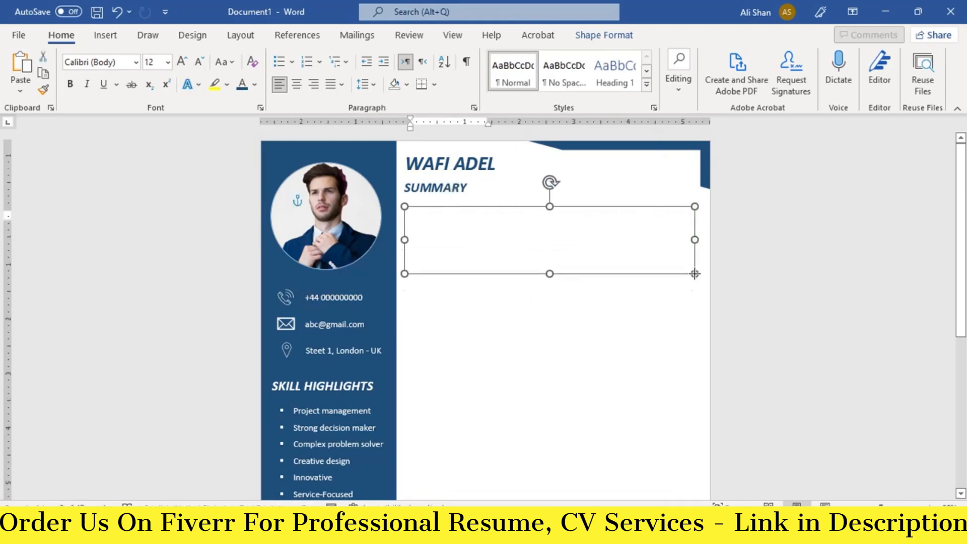
click(503, 205)
text(Problem-solving civil engineer with 7+ years of experience completing public and private infrastructure projects. Registered ICE and CIOB member comfortable working independently and committed to providing high-quality service with a focus on health, safety, and environmental issues. Possess an A.A. in Architecture.)
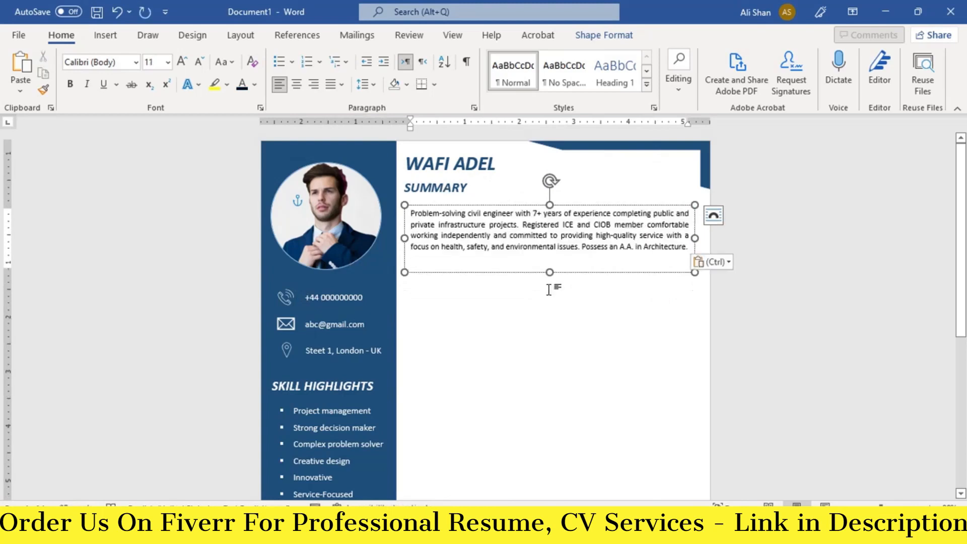
drag(550, 272, 550, 261)
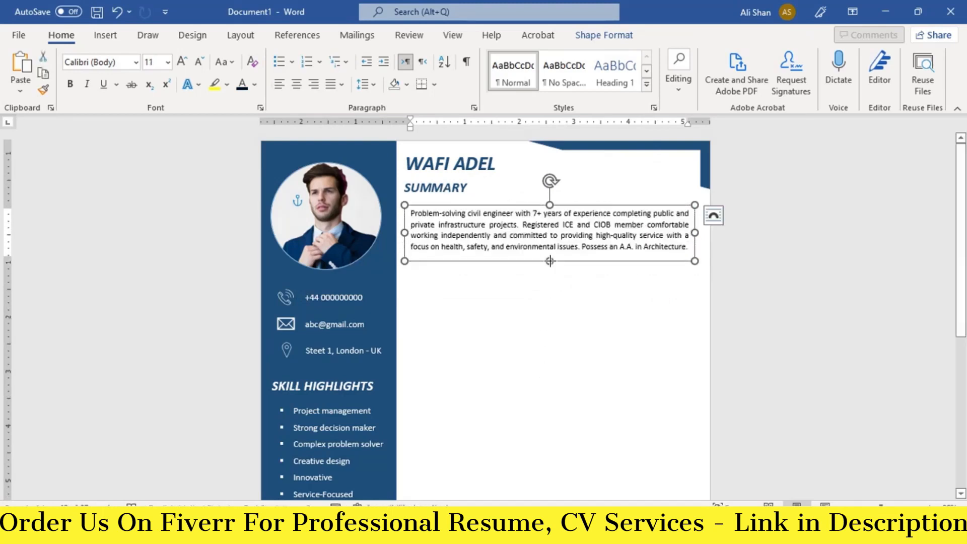
drag(495, 206, 492, 200)
- Draw a rectangle below the summary, size it 0.41" by 2.23", and butt it against the sidebar
mouse_move(551, 506)
click(199, 56)
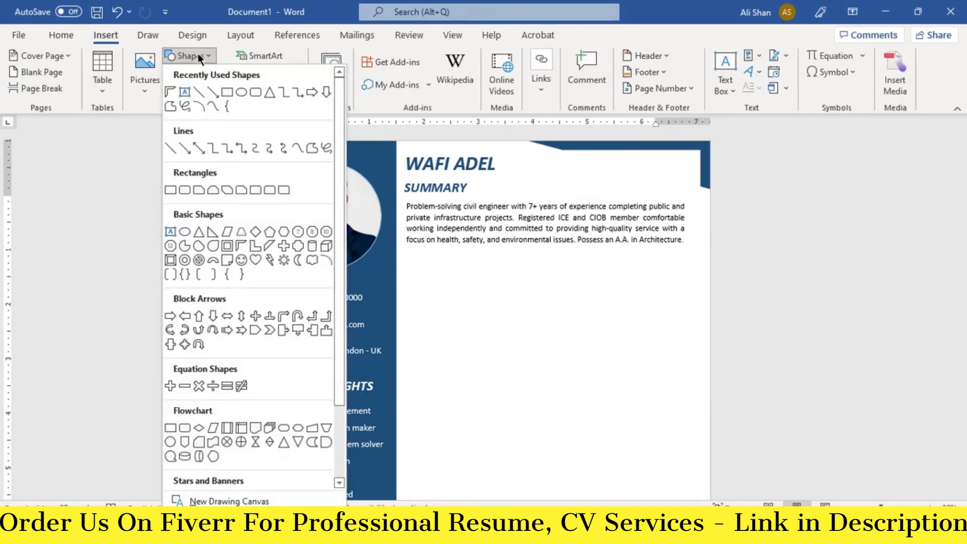
click(223, 92)
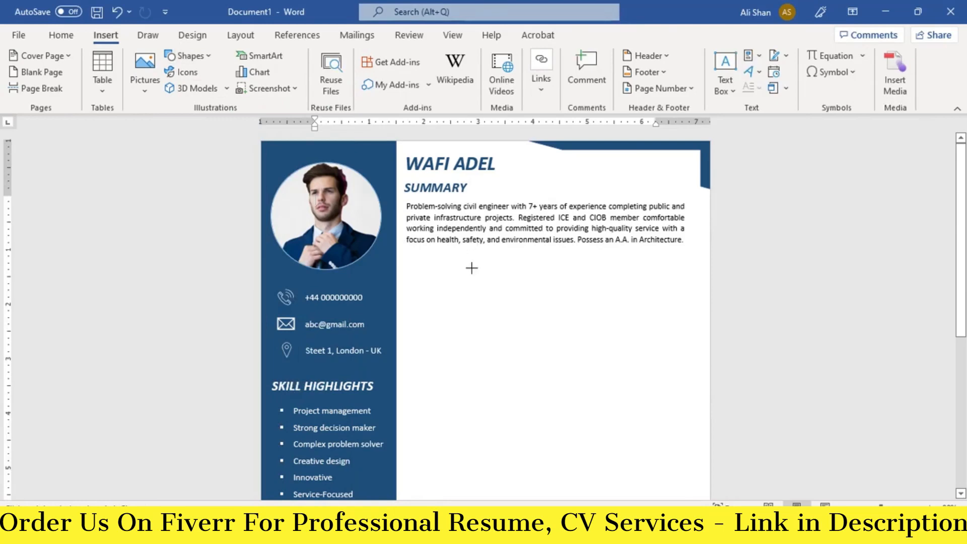
drag(472, 263, 408, 288)
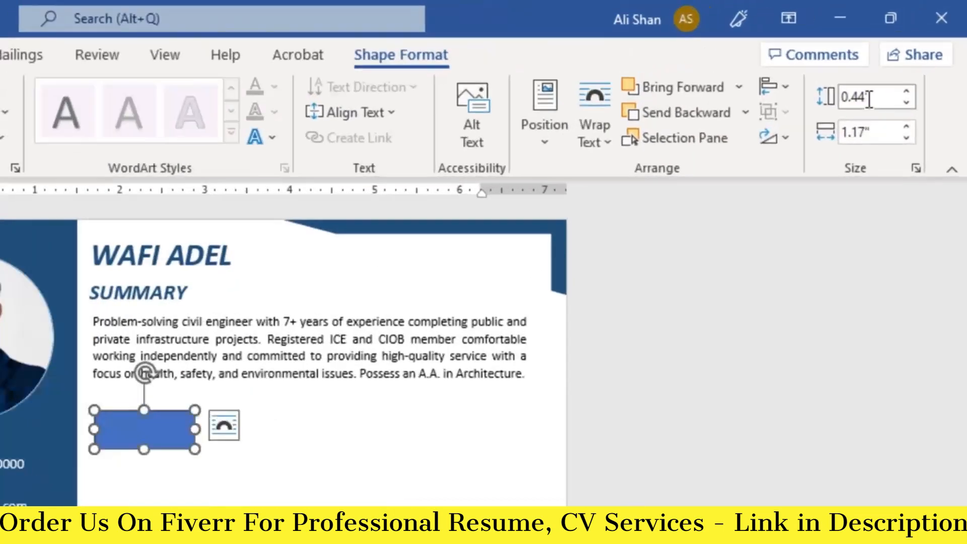
double_click(903, 64)
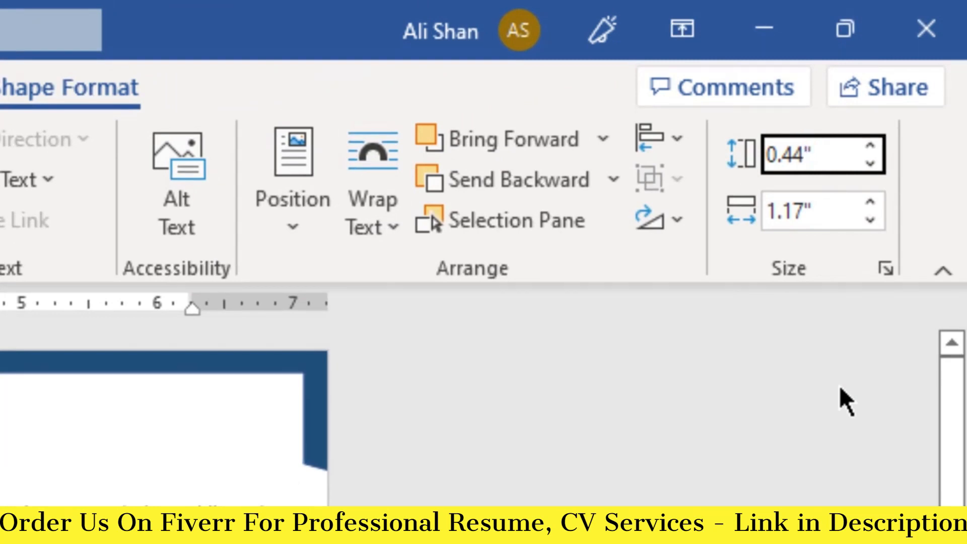
click(810, 211)
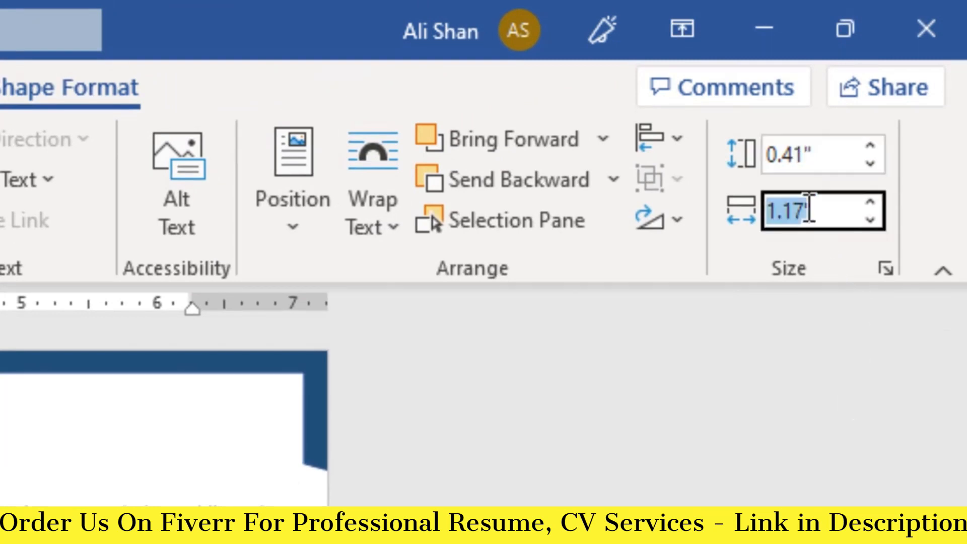
click(809, 211)
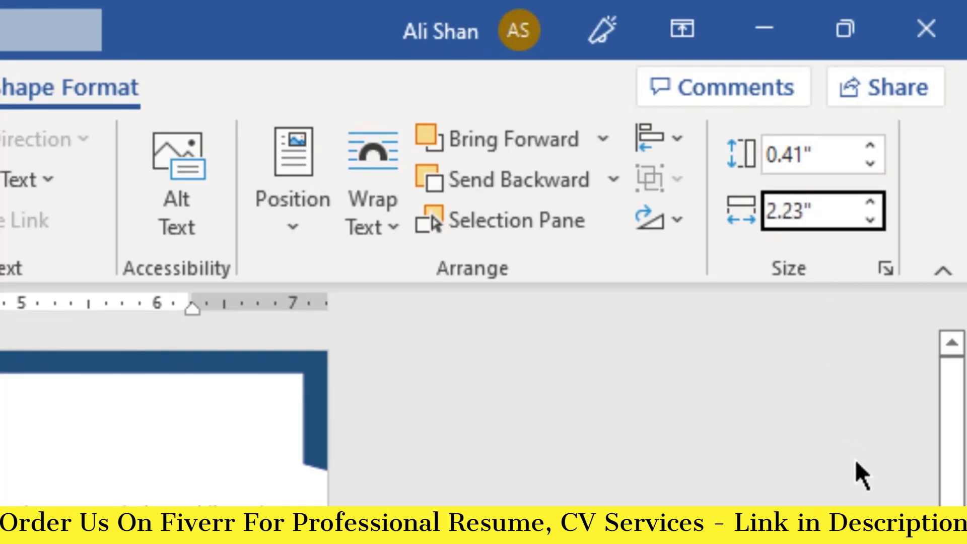
key(Return)
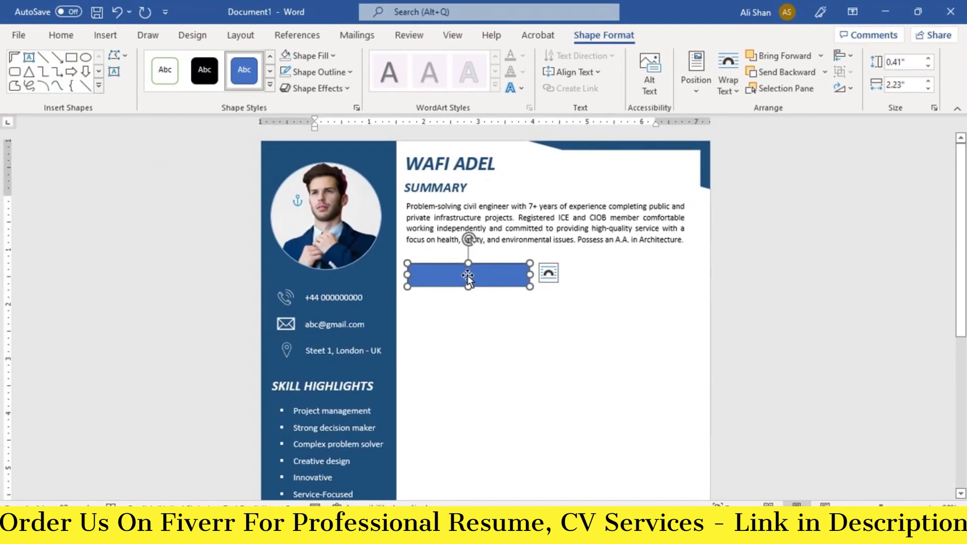
drag(468, 276, 457, 274)
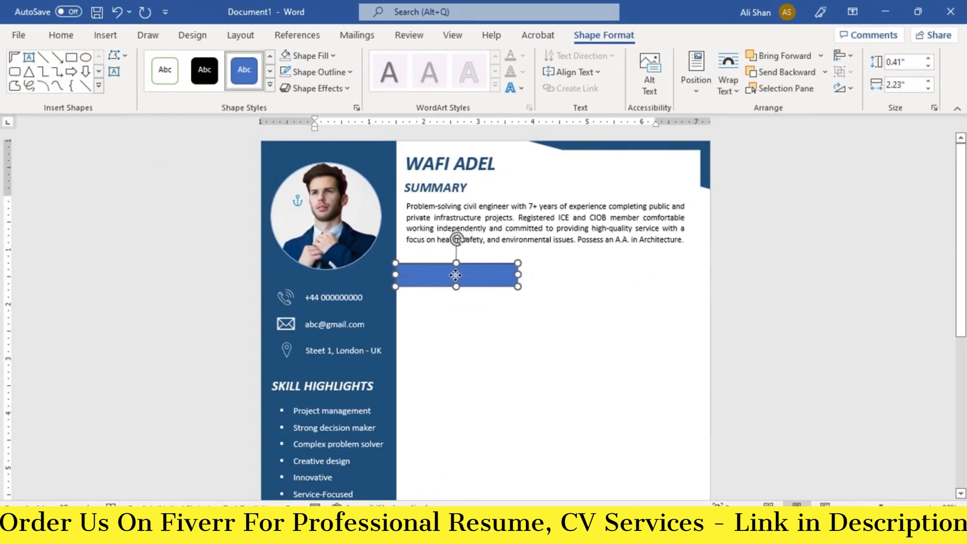
- Give the bar no outline and a dark blue fill
click(335, 73)
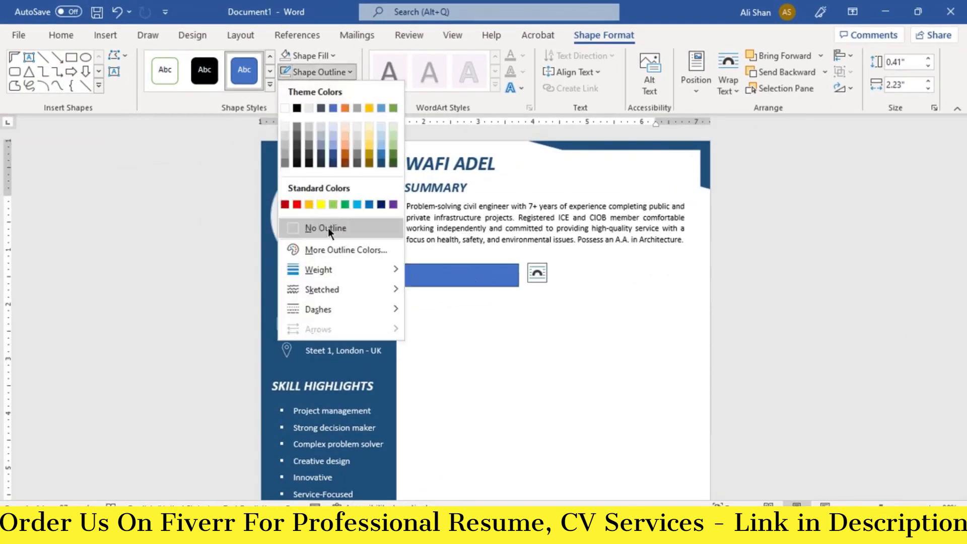
click(328, 227)
click(332, 56)
click(383, 152)
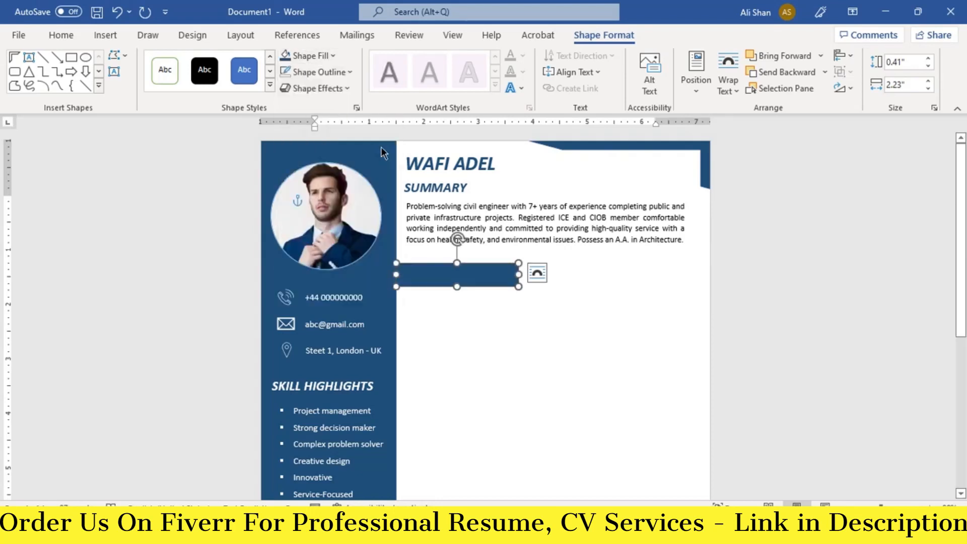
- With Edit Points, pull the bar's top-right corner left to slant its right end
right_click(505, 276)
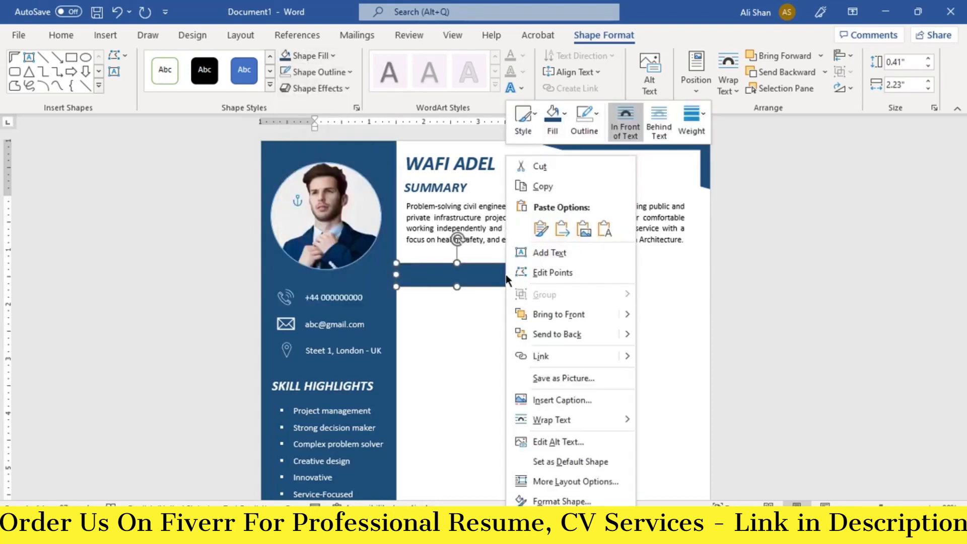
click(533, 274)
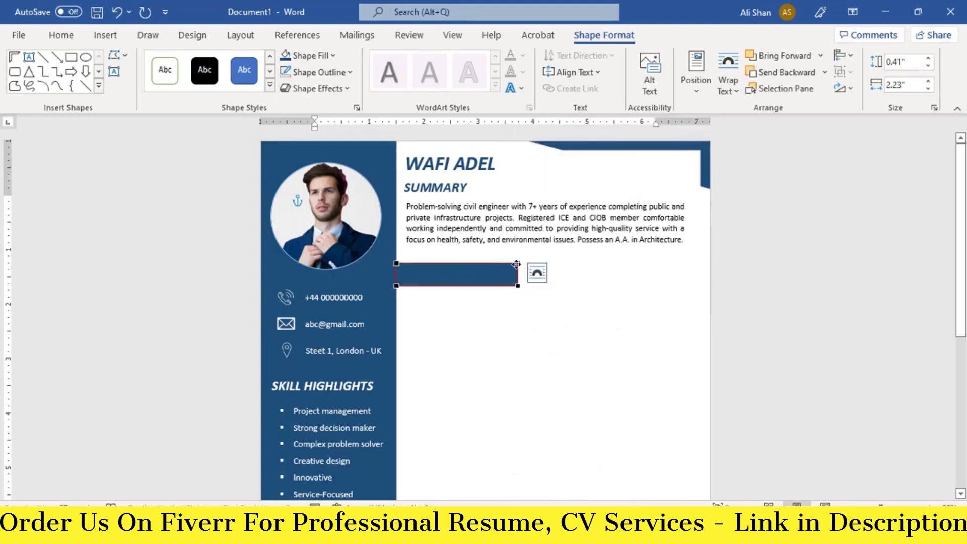
click(517, 263)
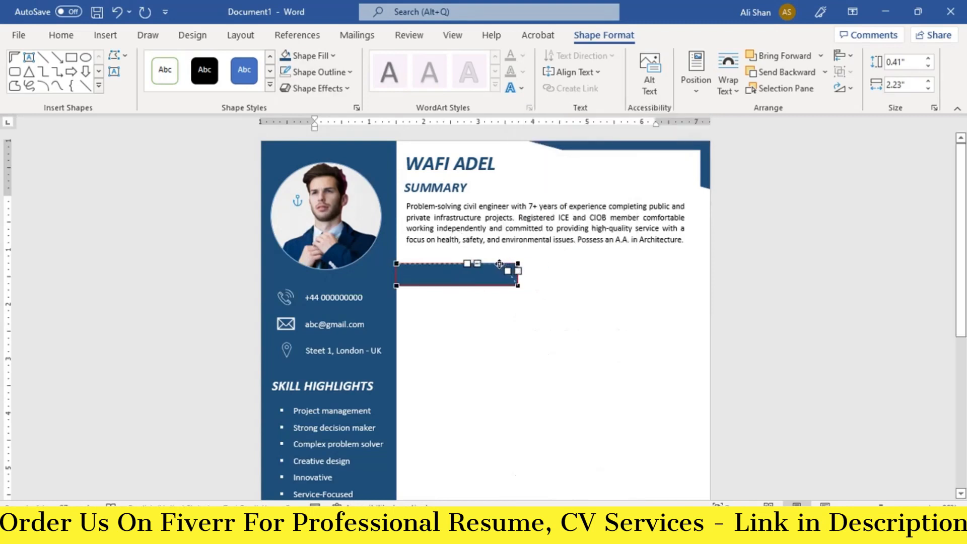
drag(493, 263, 492, 264)
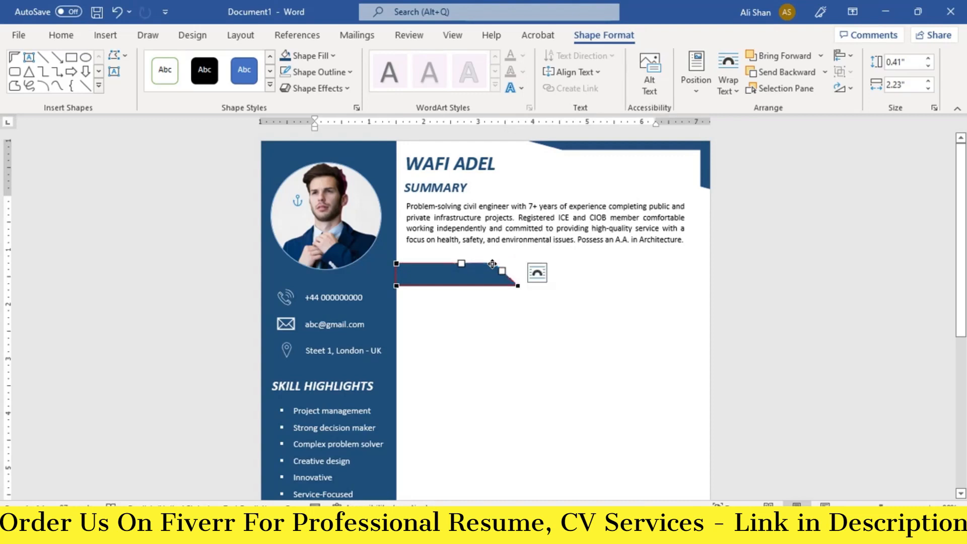
click(495, 323)
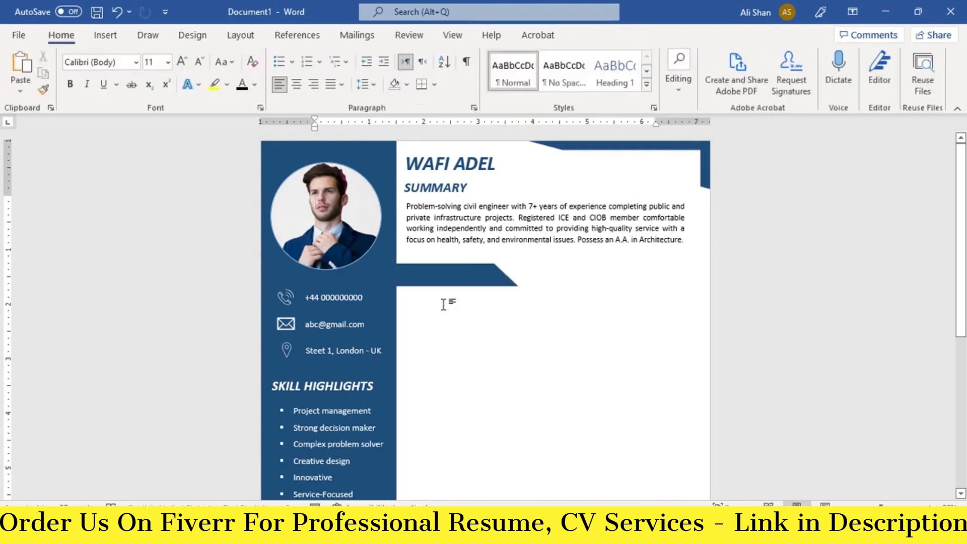
- Shift the slanted bar slightly right and up with small arrow-key nudges
click(449, 279)
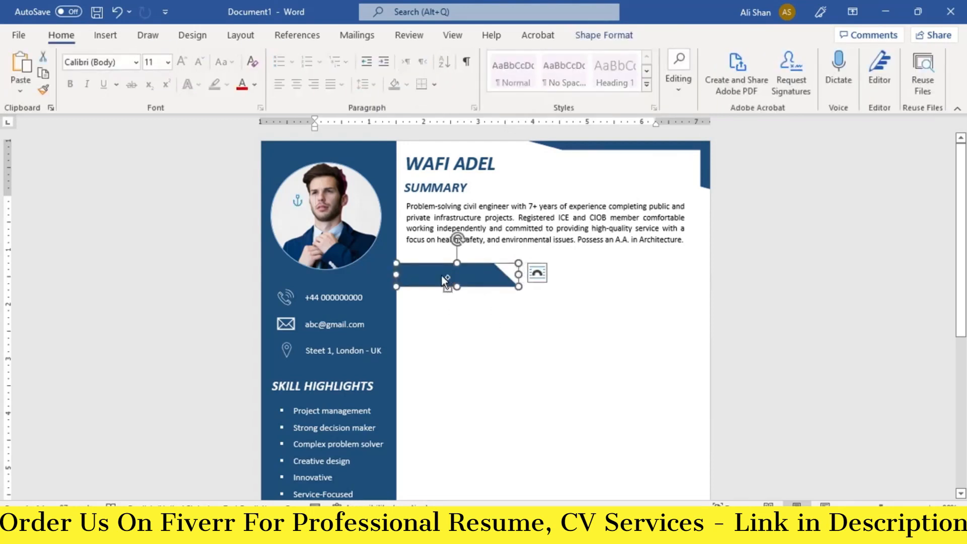
drag(443, 276, 447, 277)
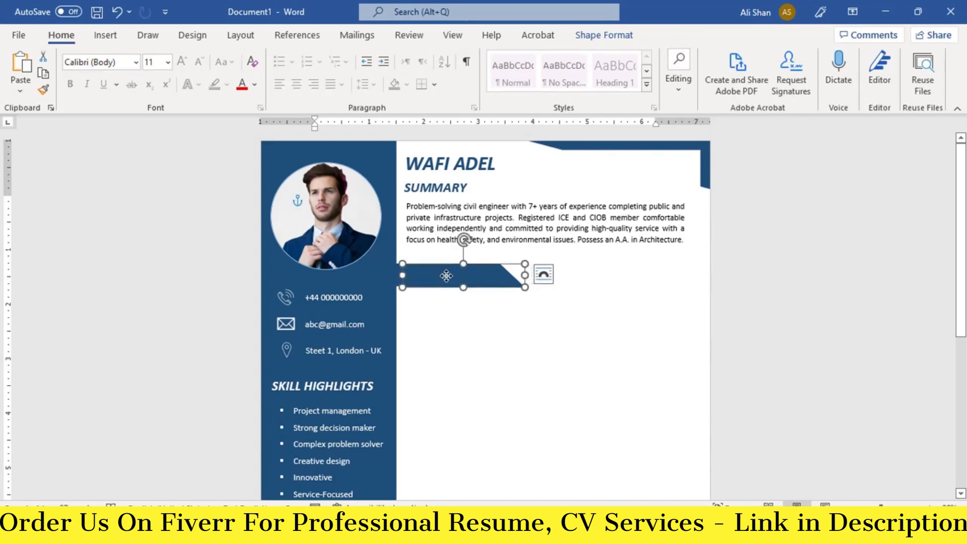
key(Up)
key(Up)
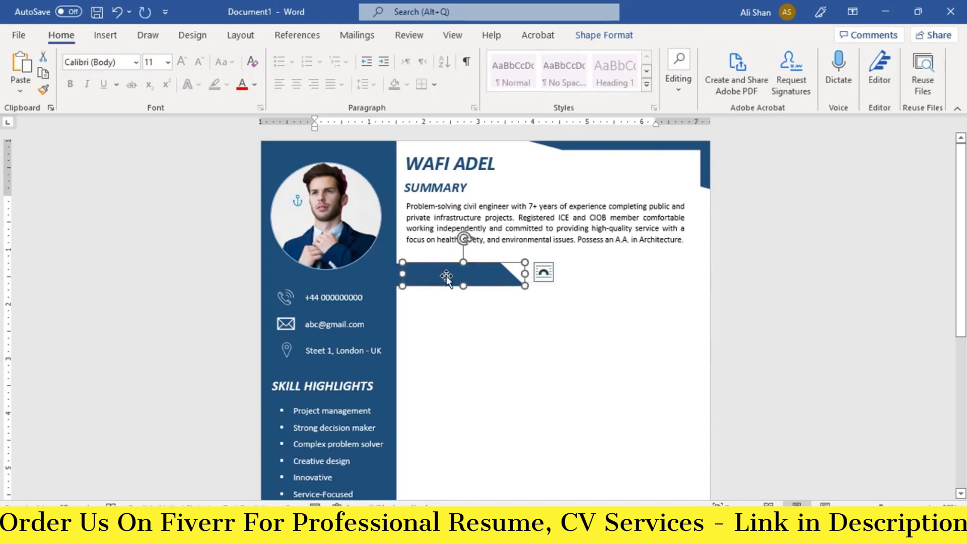
key(Right)
key(Down)
key(Right)
key(Right)
key(Right)
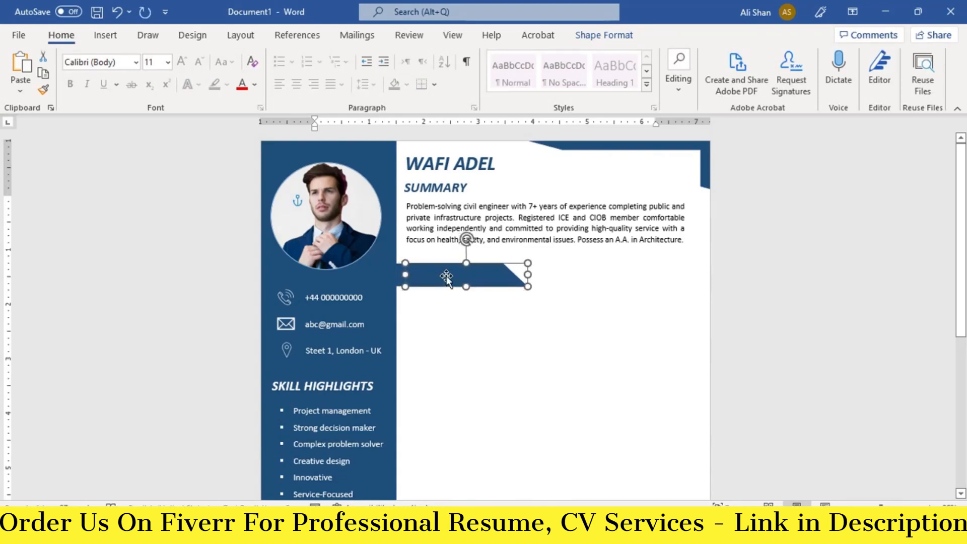
key(Right)
key(Right)
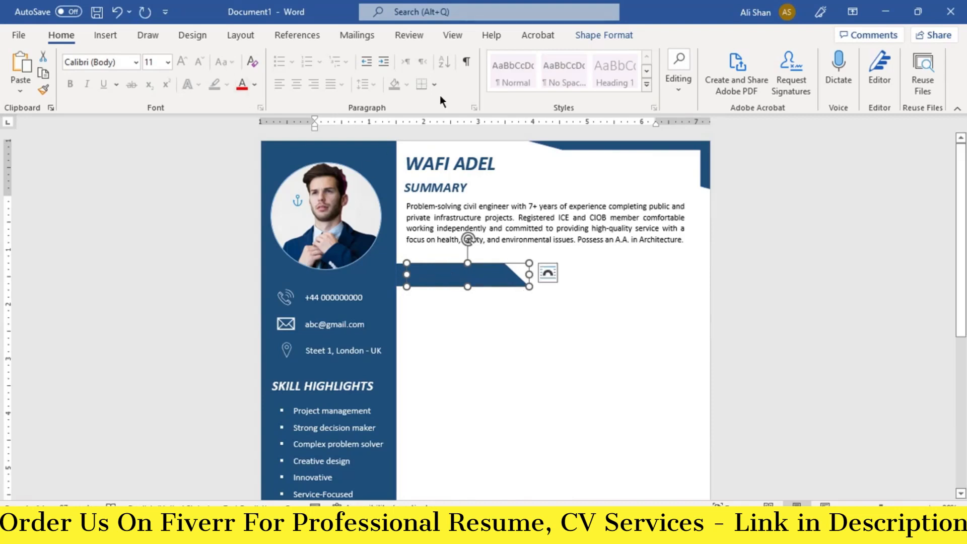
- Fill the slanted shape grey, send it behind the blue bar, and fine-tune its position
click(603, 35)
click(333, 56)
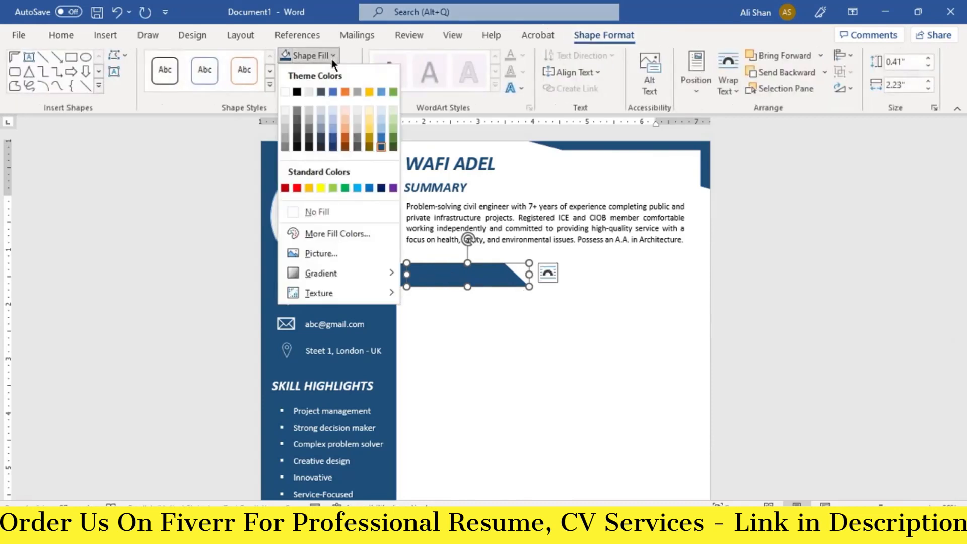
click(285, 140)
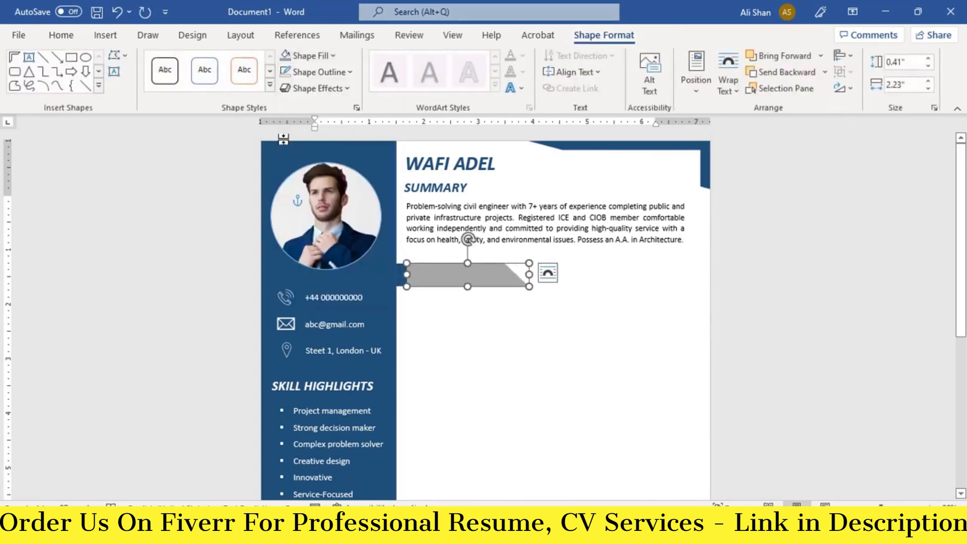
right_click(451, 277)
click(489, 325)
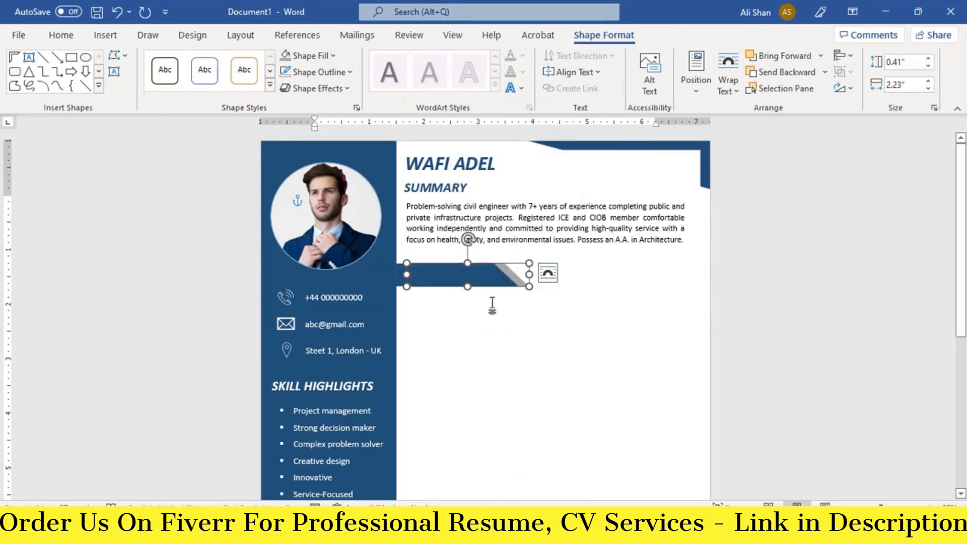
key(Right)
key(Right)
key(Right)
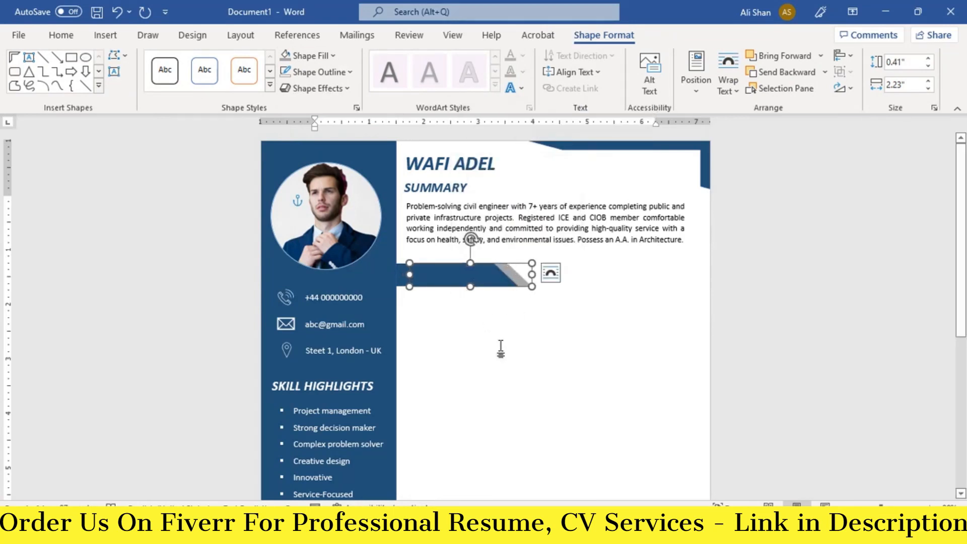
key(Right)
key(Left)
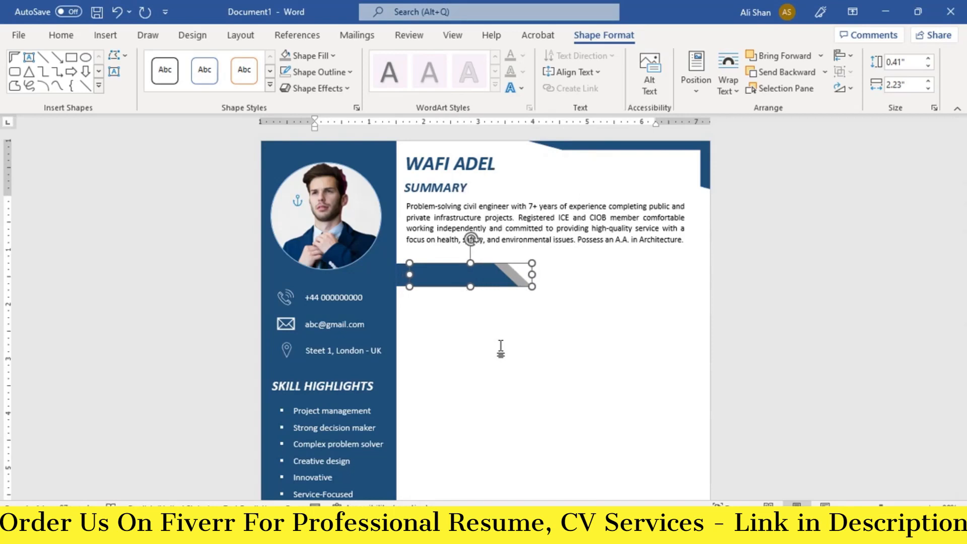
click(444, 276)
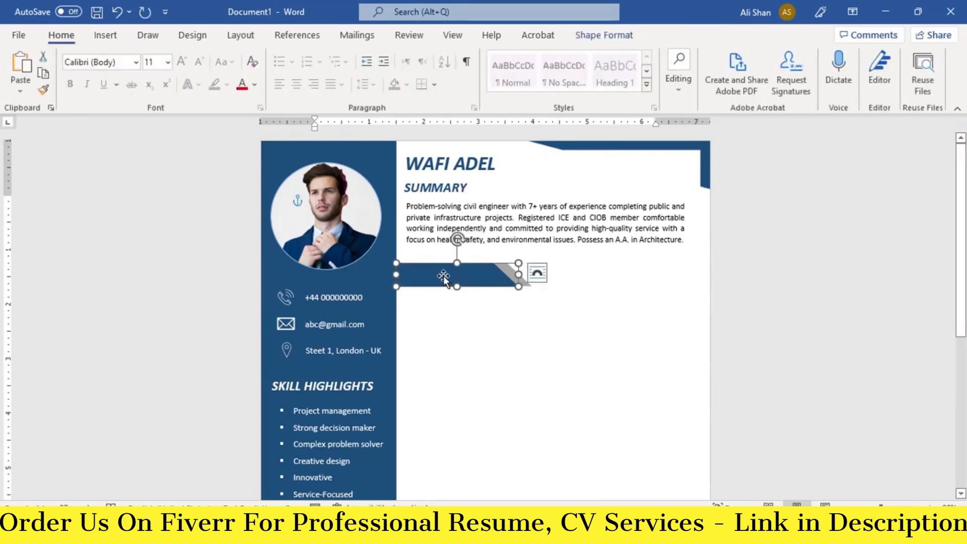
- Add EXPERIENCE text to the blue bar, enlarged to 18 pt bold italic
right_click(443, 276)
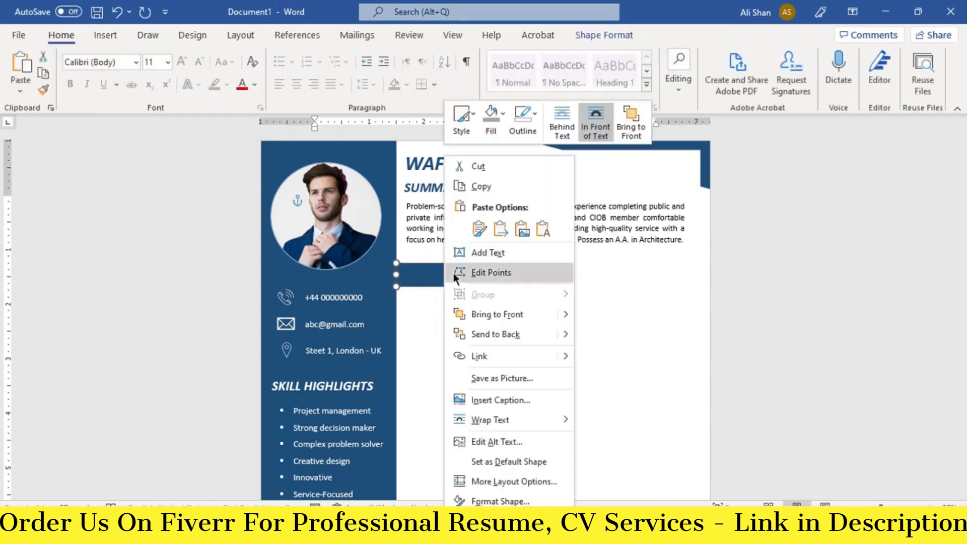
click(485, 255)
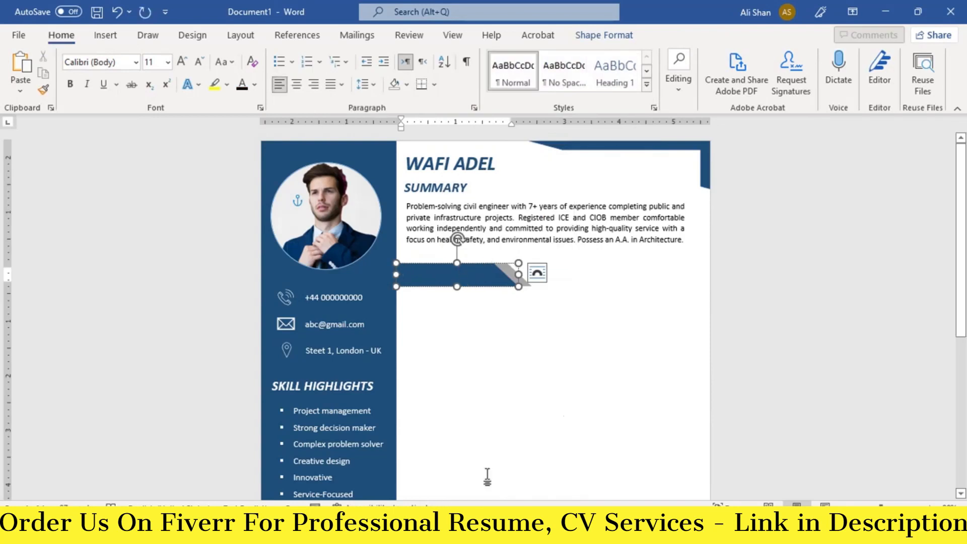
text(EXPERIENCE)
key(ctrl+a)
triple_click(183, 62)
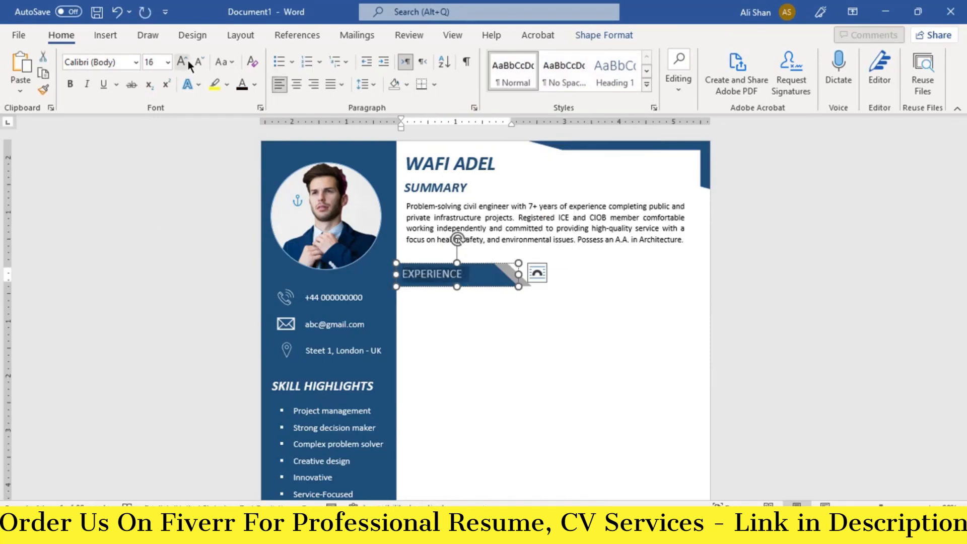
click(183, 62)
click(70, 85)
click(86, 85)
click(498, 345)
- Copy the summary box below EXPERIENCE and replace its text with the Civil Engineer and Surveyor Technician entries
click(487, 256)
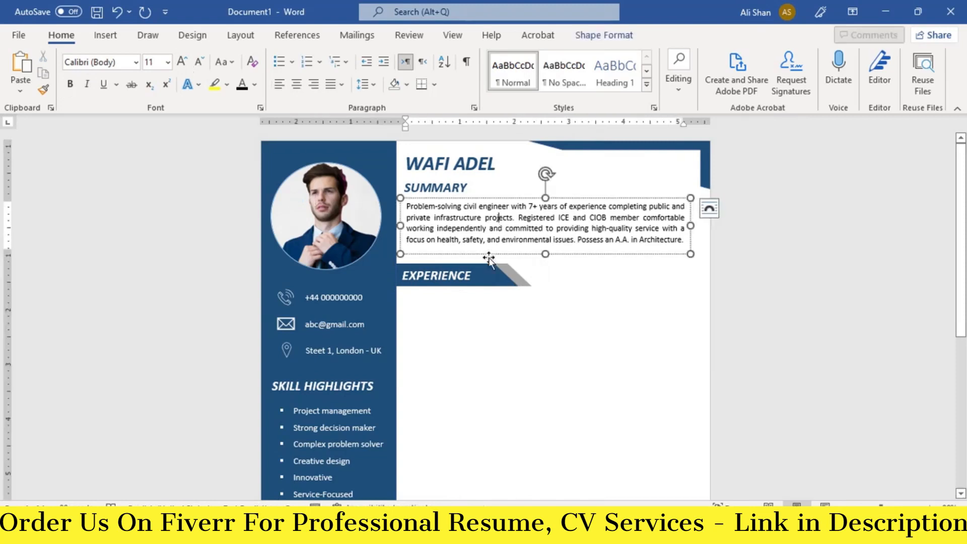
drag(488, 256, 485, 276)
key(Down)
key(Down)
key(Down)
key(Down)
key(Down)
key(Down)
key(Down)
key(Down)
key(Down)
key(Down)
key(Down)
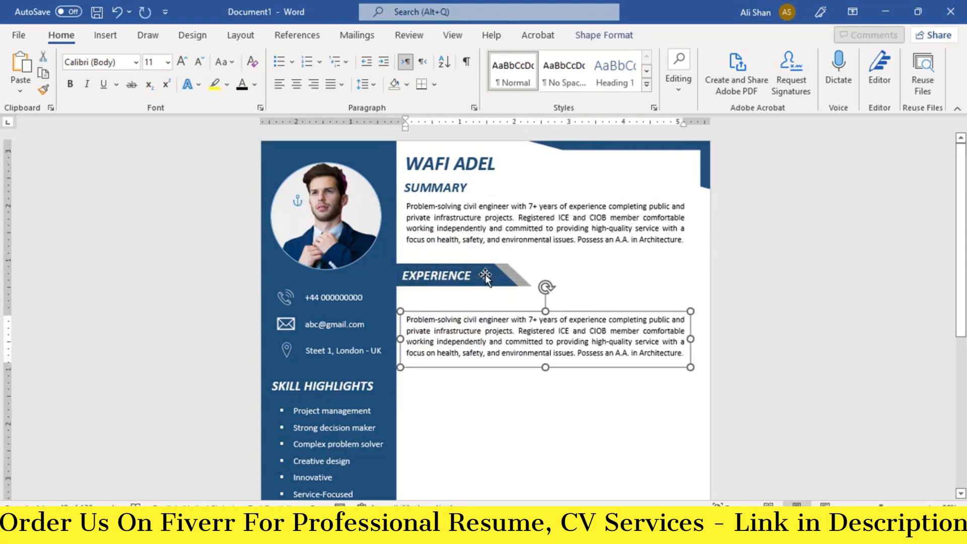
key(Up)
key(Up)
key(Up)
scroll(547, 347, down, 1)
drag(545, 324, 548, 494)
scroll(548, 445, down, 3)
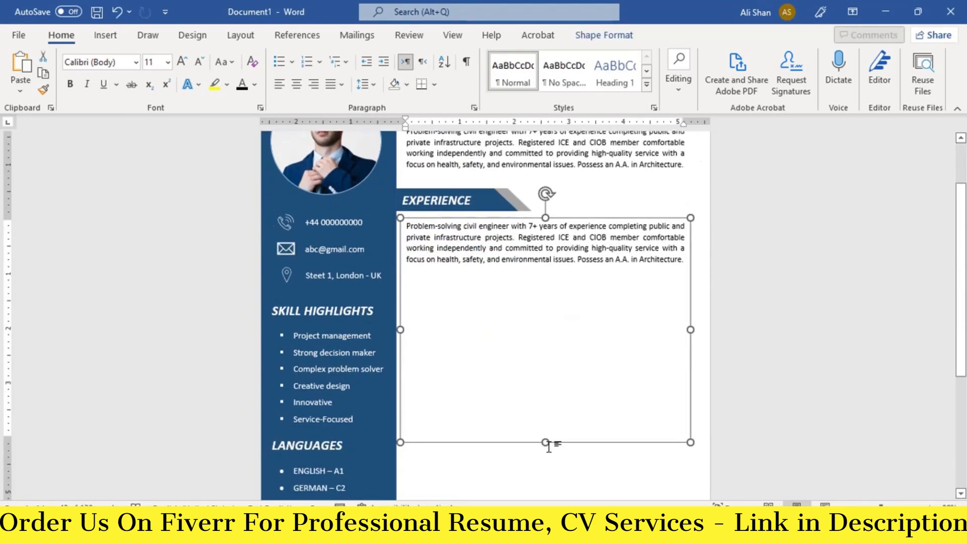
drag(546, 417, 545, 492)
click(527, 331)
key(ctrl+a)
key(BackSpace)
key(ctrl+v)
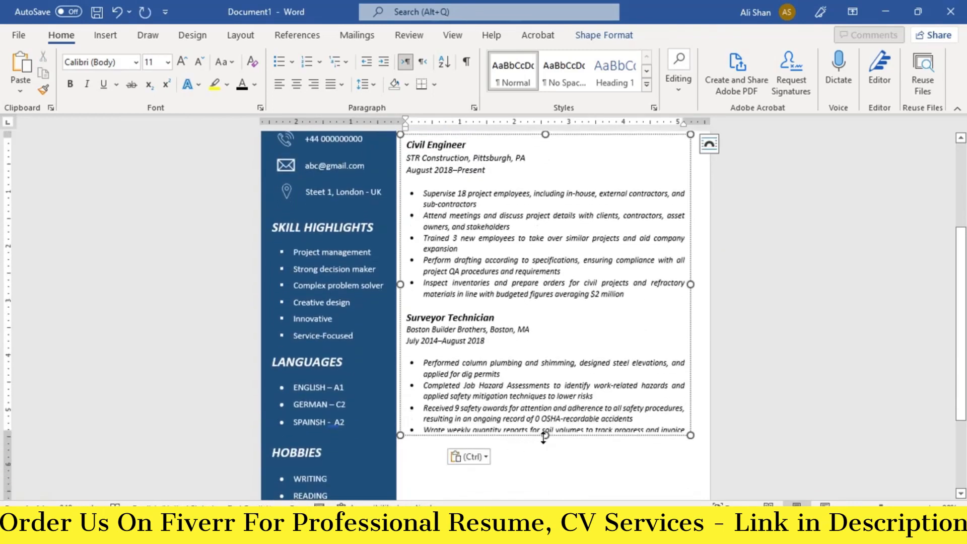
drag(544, 437, 546, 454)
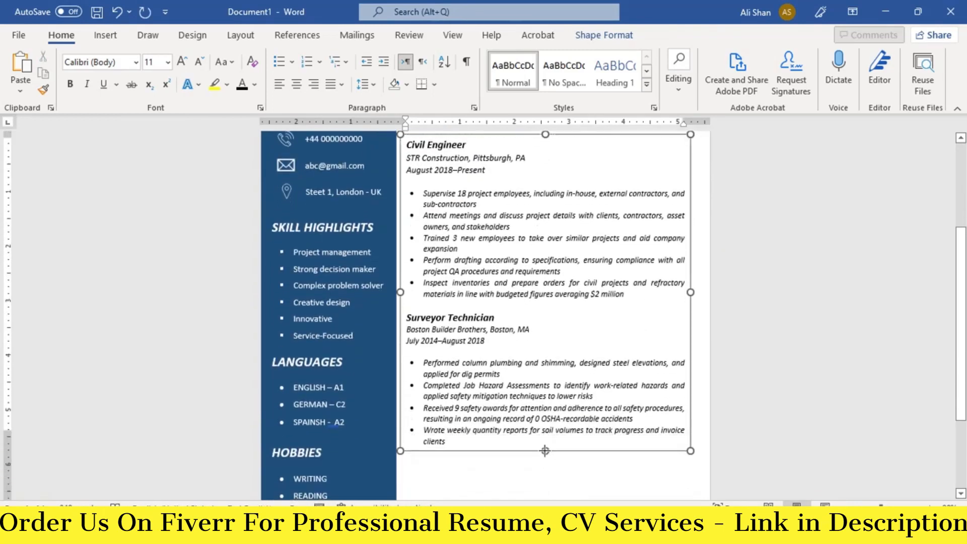
scroll(534, 373, up, 5)
click(525, 286)
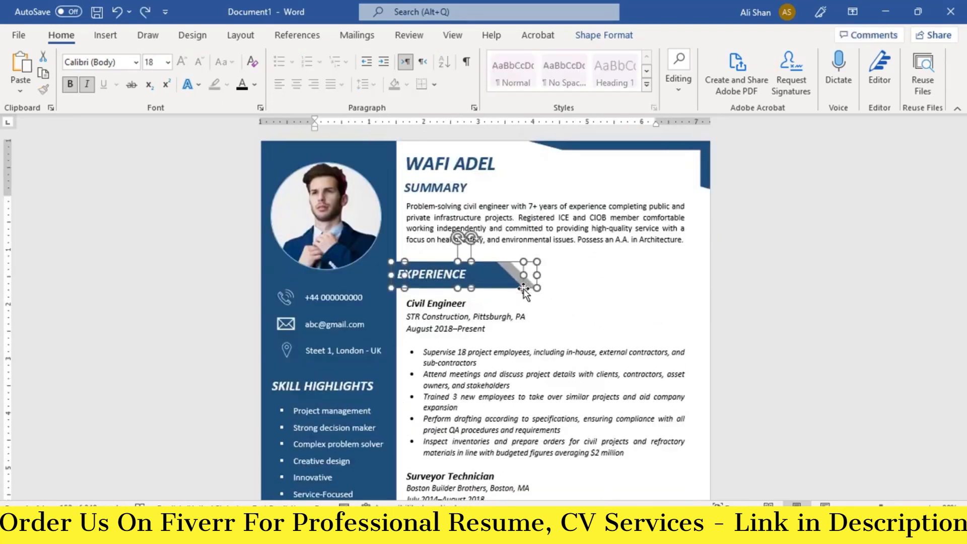
- Copy the EXPERIENCE header bar below the last job and retitle it EDUCATION
shift+click(504, 284)
click(529, 330)
click(506, 281)
shift+click(528, 283)
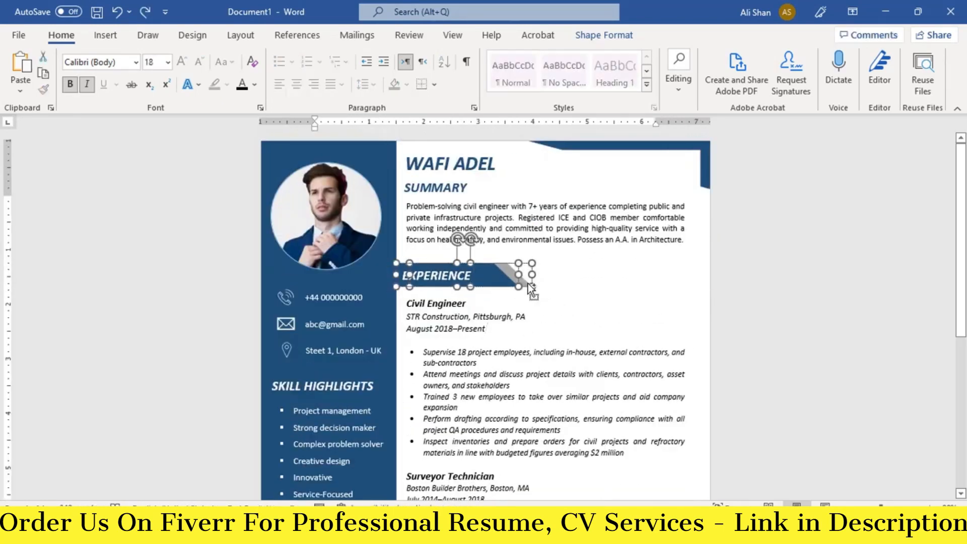
key(ctrl+c)
key(ctrl+v)
key(Down)
key(Down)
key(Down)
key(Down)
key(Down)
key(Down)
key(Down)
key(Down)
key(Down)
key(Down)
key(Down)
key(Down)
key(Down)
key(Down)
key(Down)
key(Down)
key(Down)
key(Down)
key(Down)
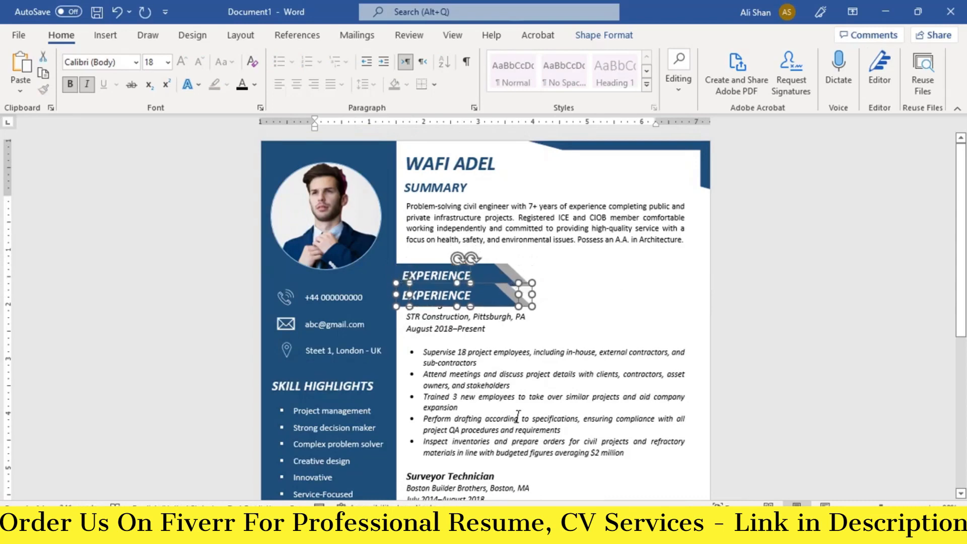
scroll(527, 413, down, 5)
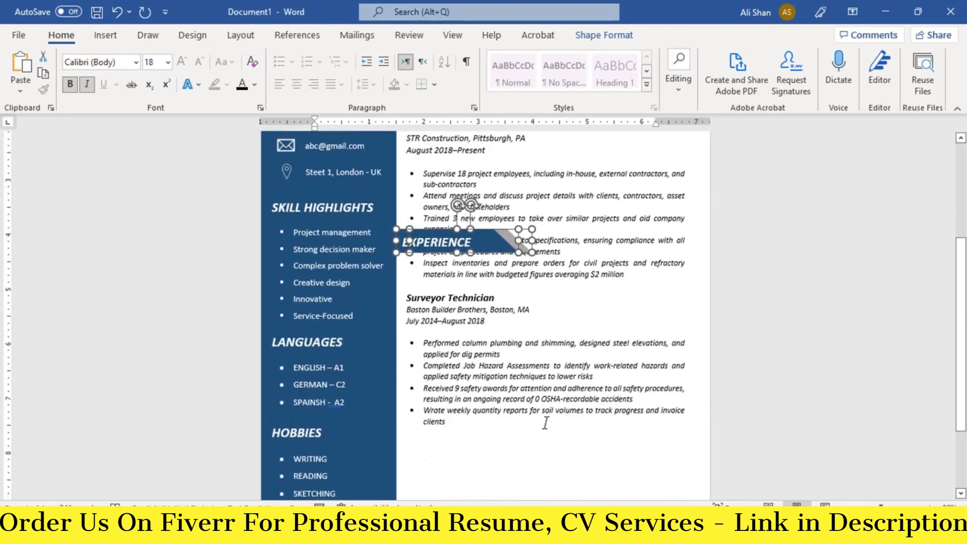
key(Down)
key(Down)
key(Down)
key(Down)
key(Down)
key(Down)
key(Down)
key(Down)
key(Down)
key(Down)
key(Down)
key(Down)
key(Down)
key(Down)
key(Down)
key(Down)
key(Down)
key(Down)
key(Down)
key(Down)
key(Down)
key(Down)
key(Down)
key(Down)
key(Down)
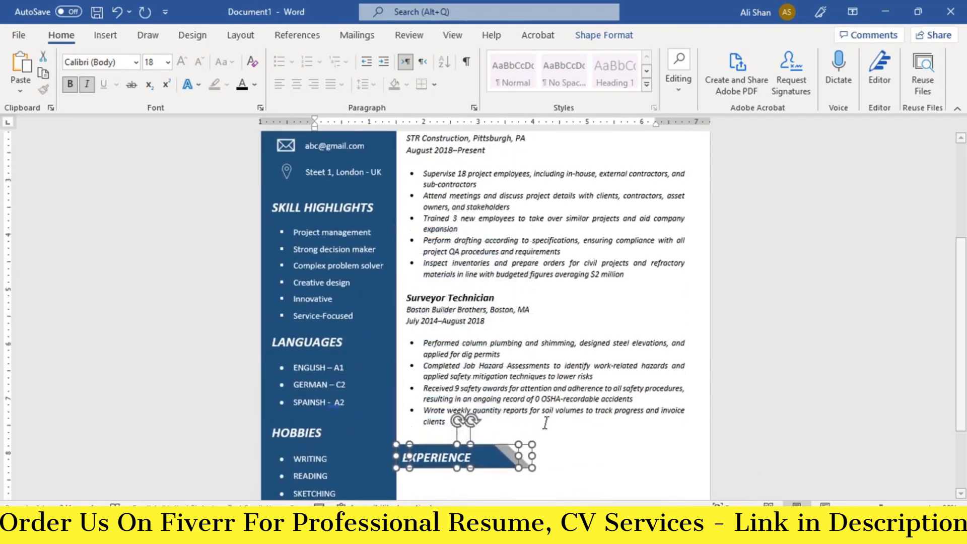
scroll(545, 423, down, 3)
click(480, 357)
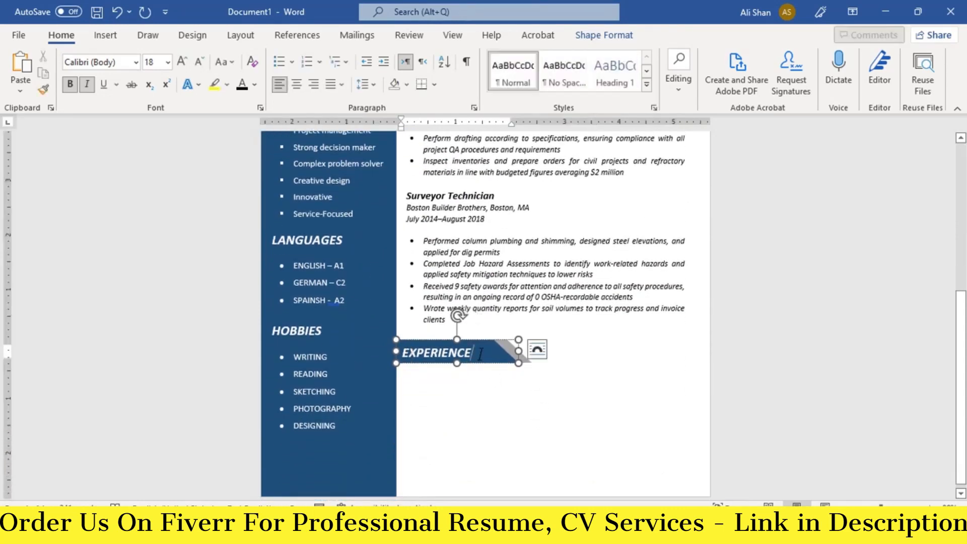
double_click(434, 354)
text(EDUCAT)
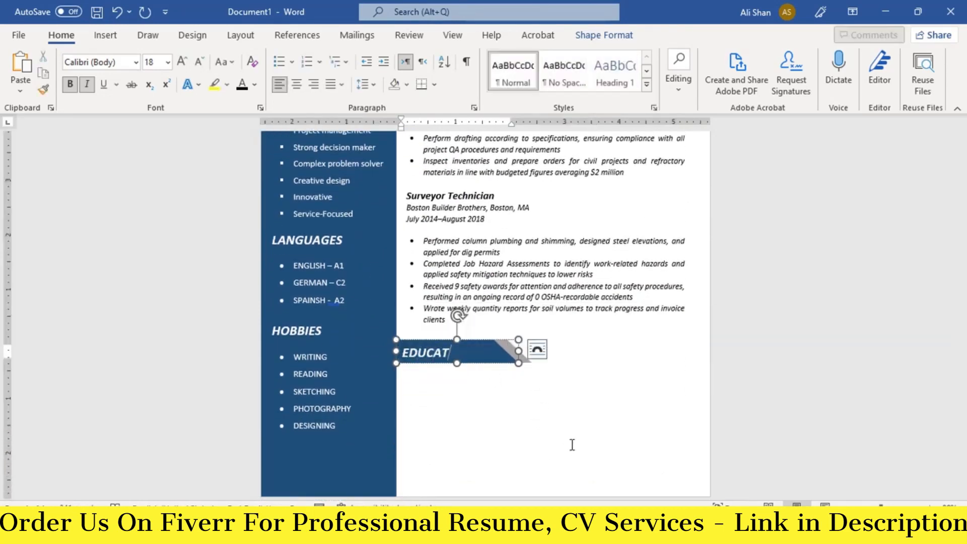
text(ION)
- Add a text box under it with the Civil Engineering (May 2014) and Architecture (May 2012) degrees
scroll(564, 403, up, 8)
click(530, 254)
key(ctrl+d)
scroll(542, 363, down, 3)
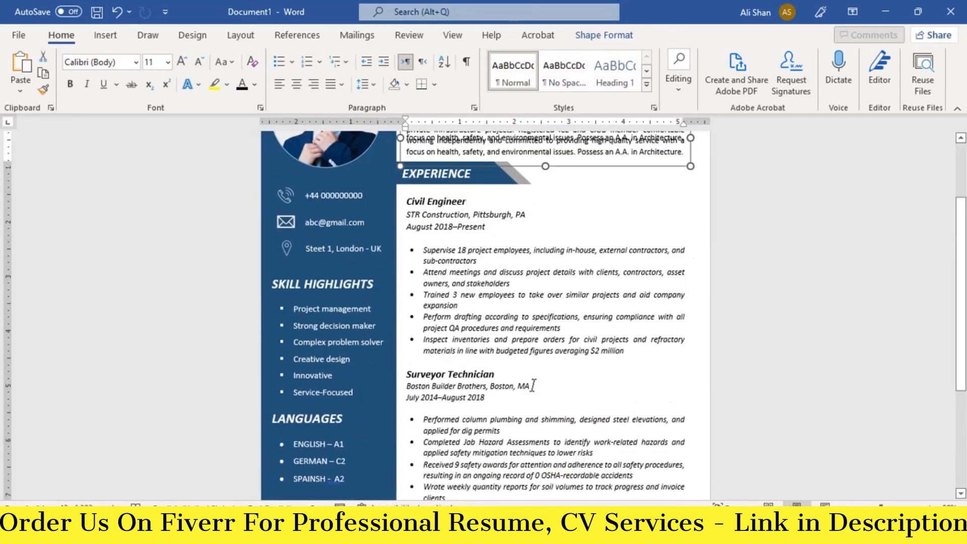
key(Down)
key(Down)
key(Down)
key(Down)
key(Down)
key(Down)
key(Down)
key(Down)
key(Down)
key(Down)
key(Down)
key(Down)
key(Down)
key(Down)
key(Down)
key(Down)
key(Down)
key(Down)
key(Down)
key(Down)
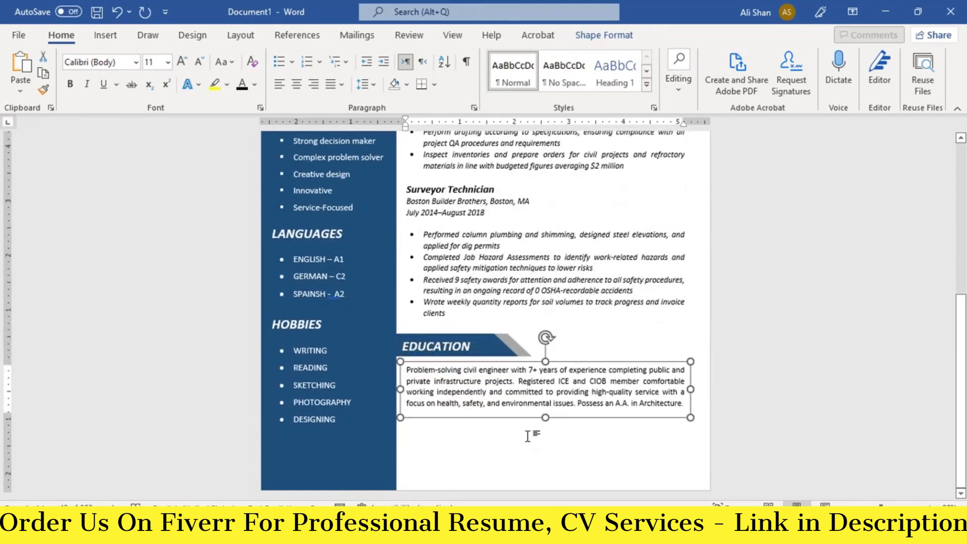
key(Down)
key(Down)
key(Down)
key(Down)
drag(546, 422, 546, 479)
click(519, 435)
key(ctrl+a)
key(BackSpace)
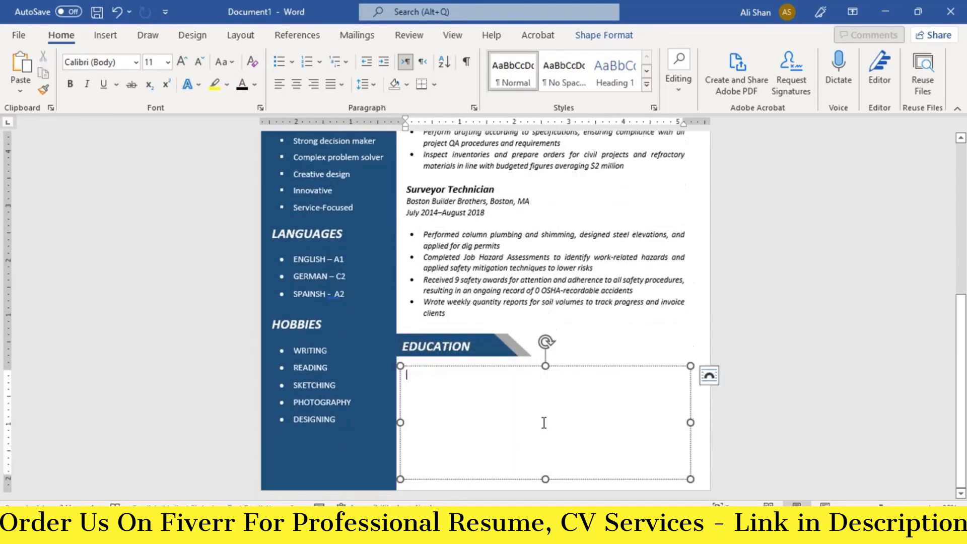
key(ctrl+v)
click(583, 428)
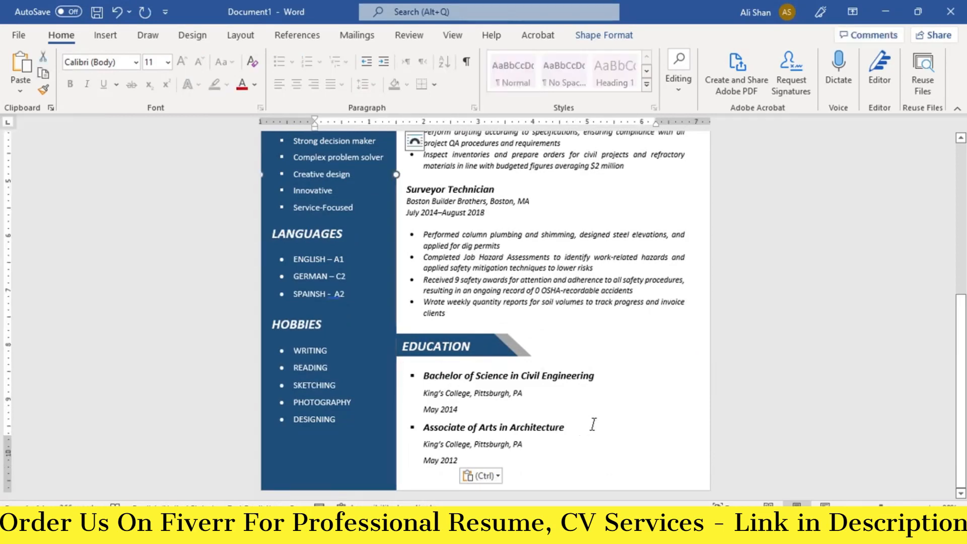
scroll(593, 424, up, 10)
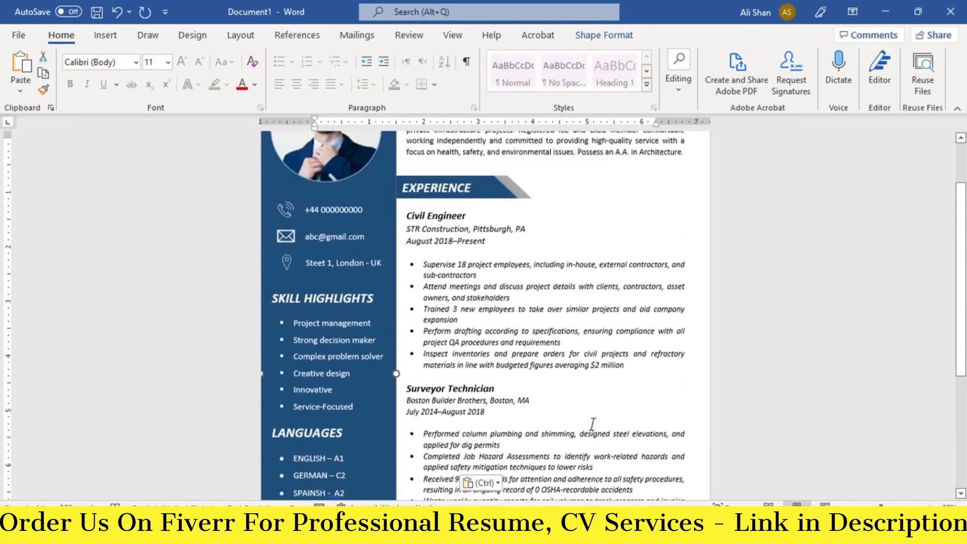
- Preview the one-page resume on A4 with Adobe PDF in the Print screen
scroll(593, 424, up, 1)
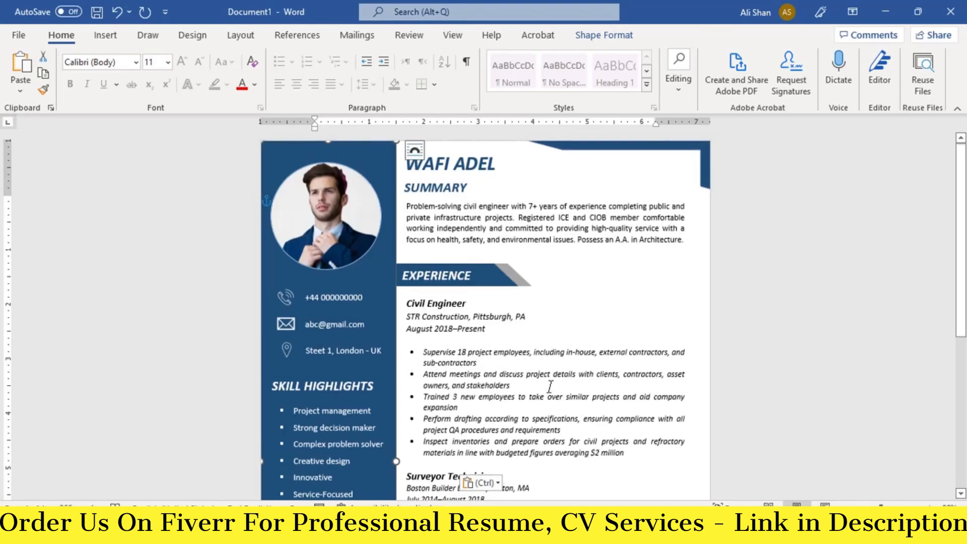
scroll(550, 387, down, 1)
key(ctrl+p)
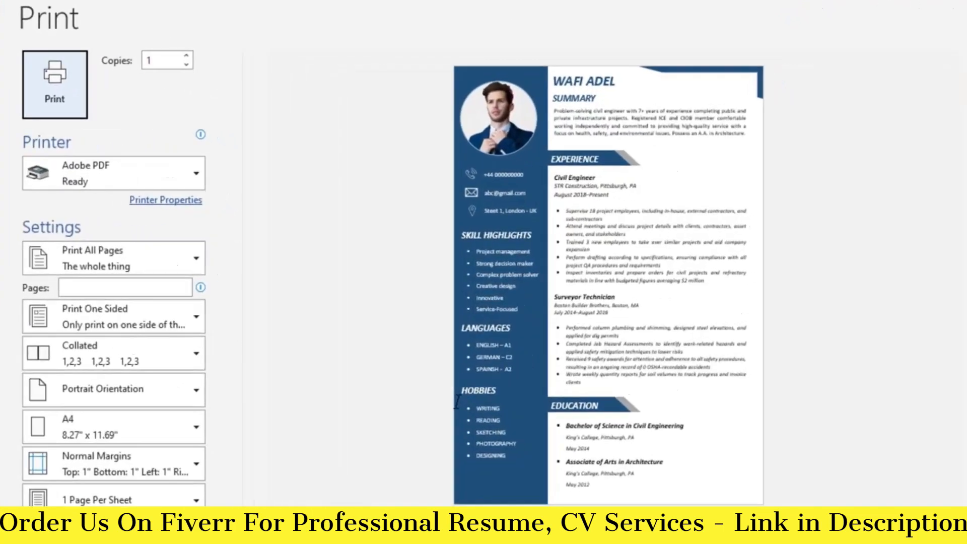